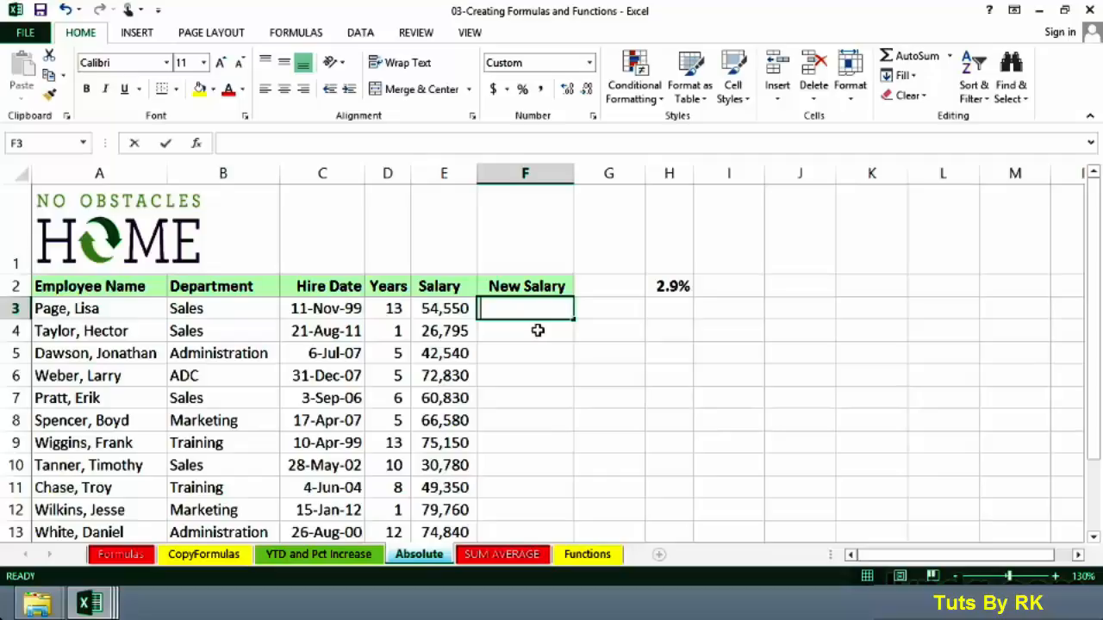
Enter =E3+1000 in F3 and fill the formula down the New Salary column through F8
type("=e3+")
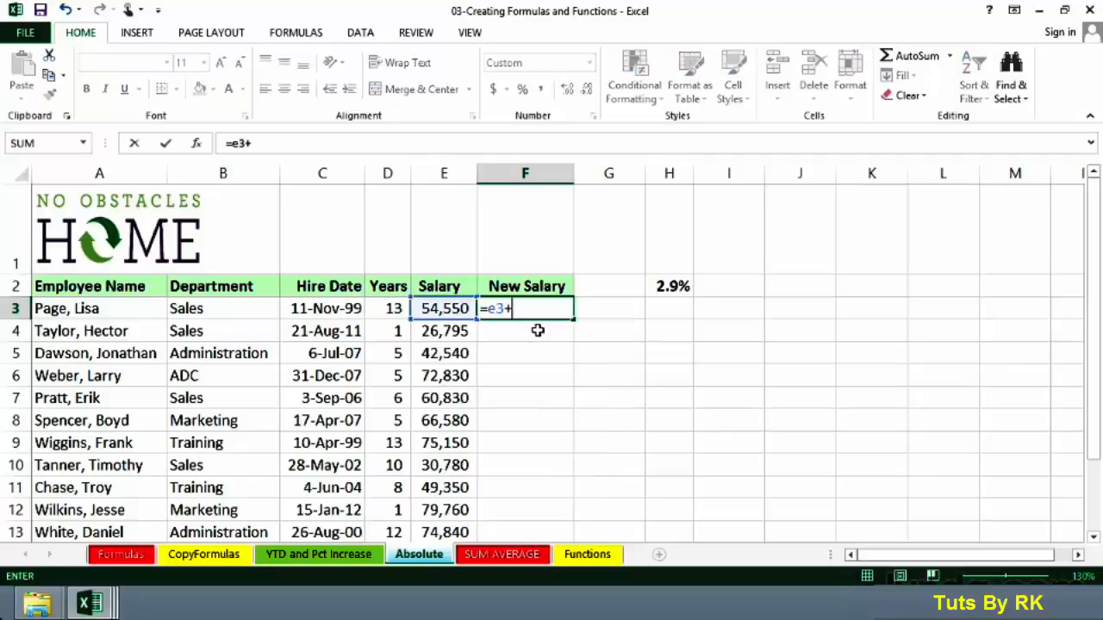
type("1000")
key("Return")
left_click(486, 308)
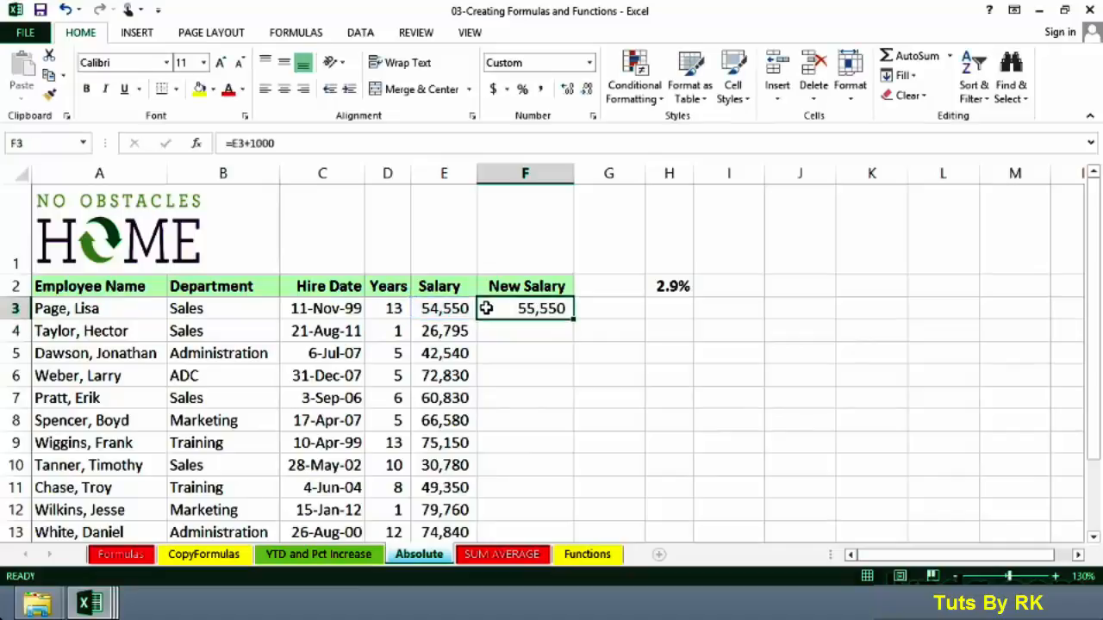
left_click_drag(576, 320, 566, 424)
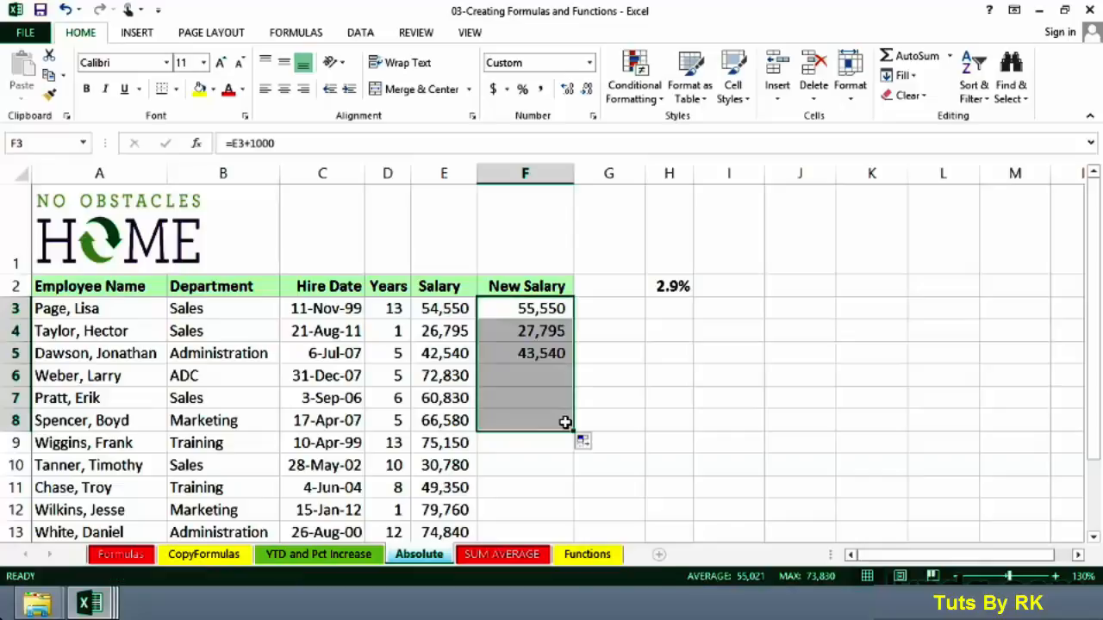
Examine the cell references in the copied New Salary formulas in F4 and F5
left_click(516, 331)
double_click(517, 330)
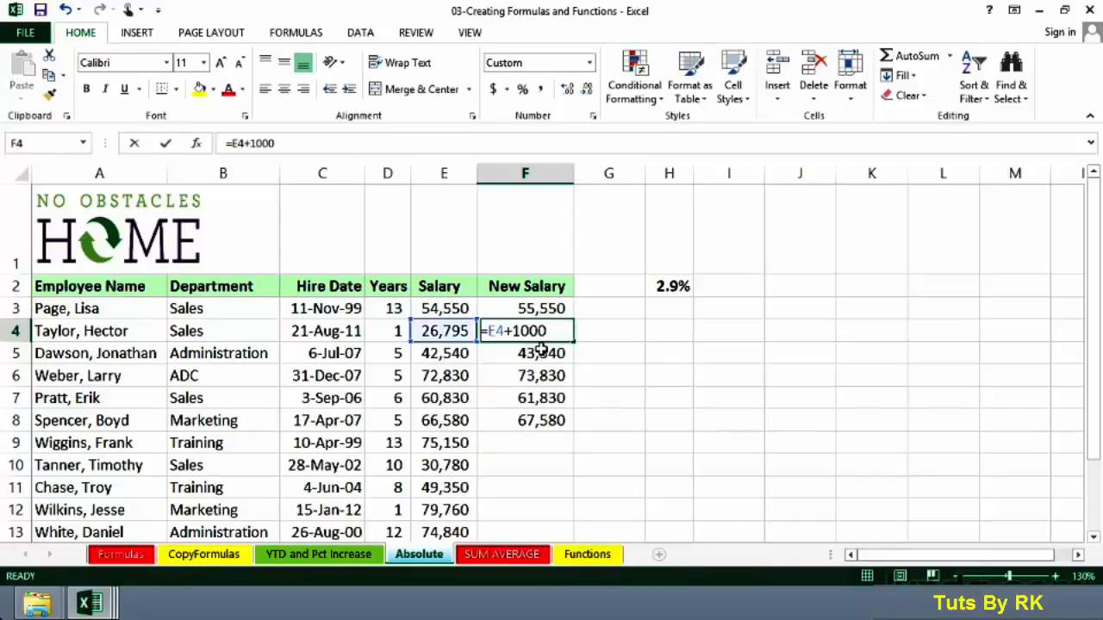
left_click(522, 362)
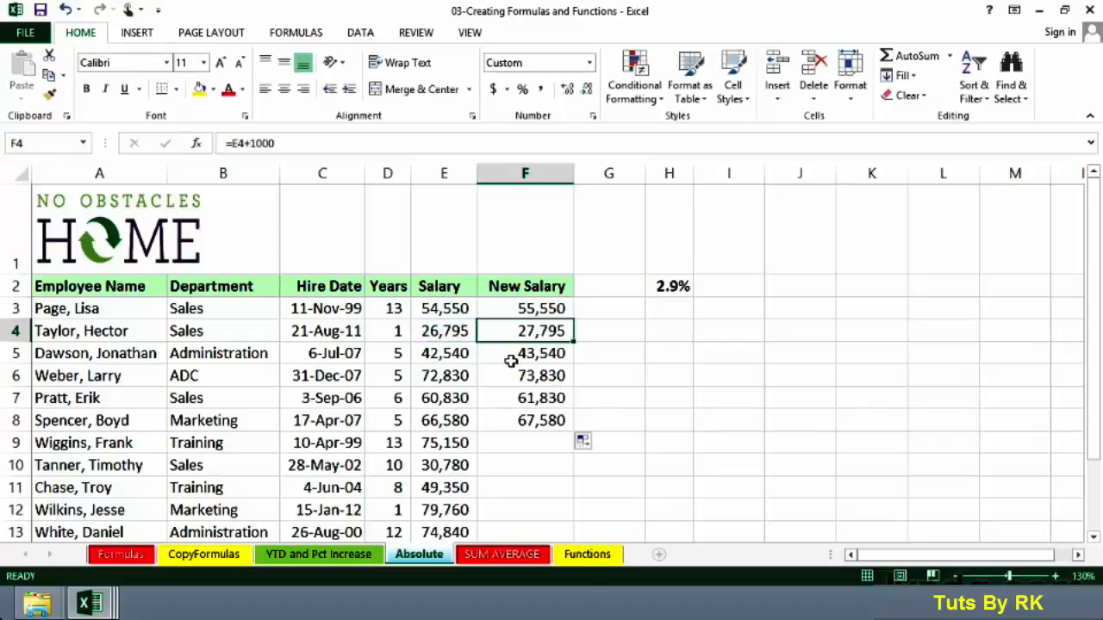
double_click(512, 353)
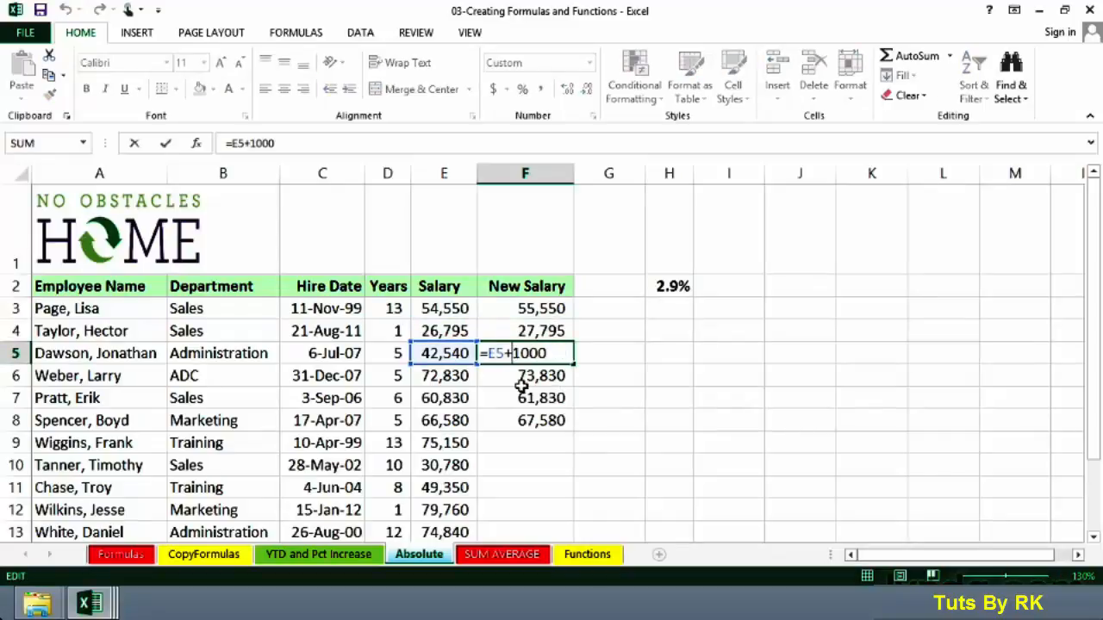
key("ctrl+Return")
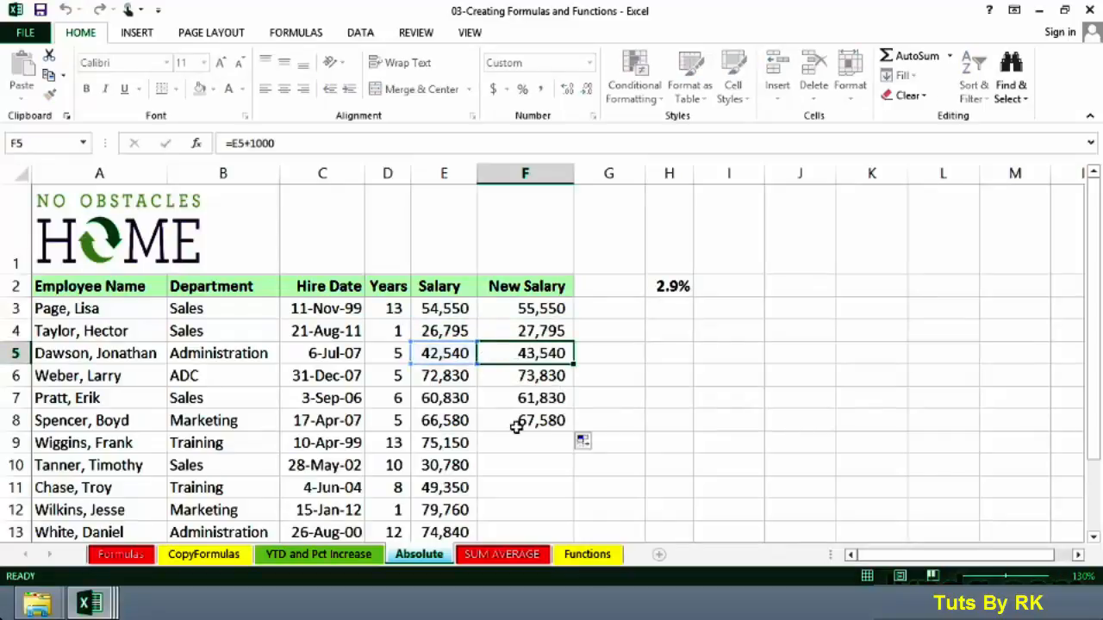
Compare the New Salary formula in F3 with the percentage stored in H2
left_click(517, 309)
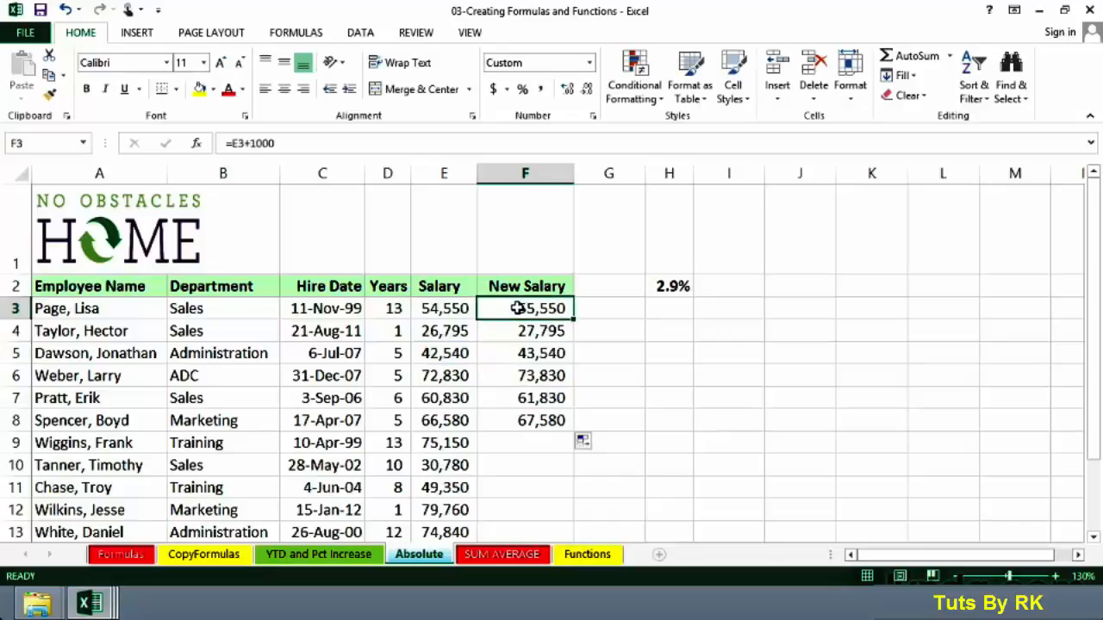
left_click(659, 285)
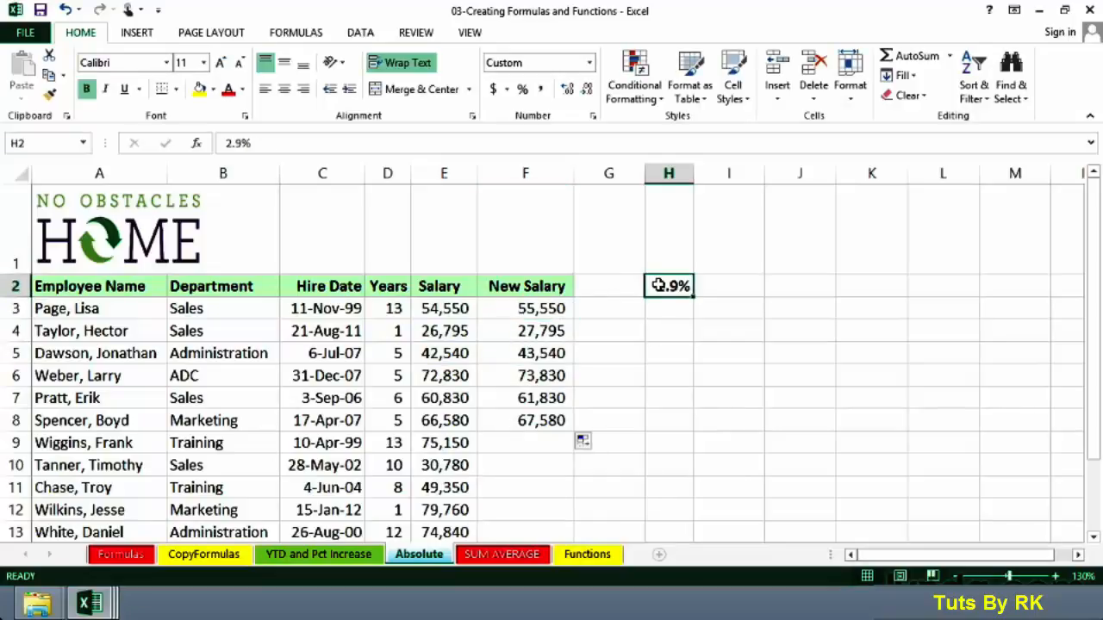
left_click(542, 308)
left_click(661, 284)
Clear the New Salary formulas from F3:F8
left_click(528, 309)
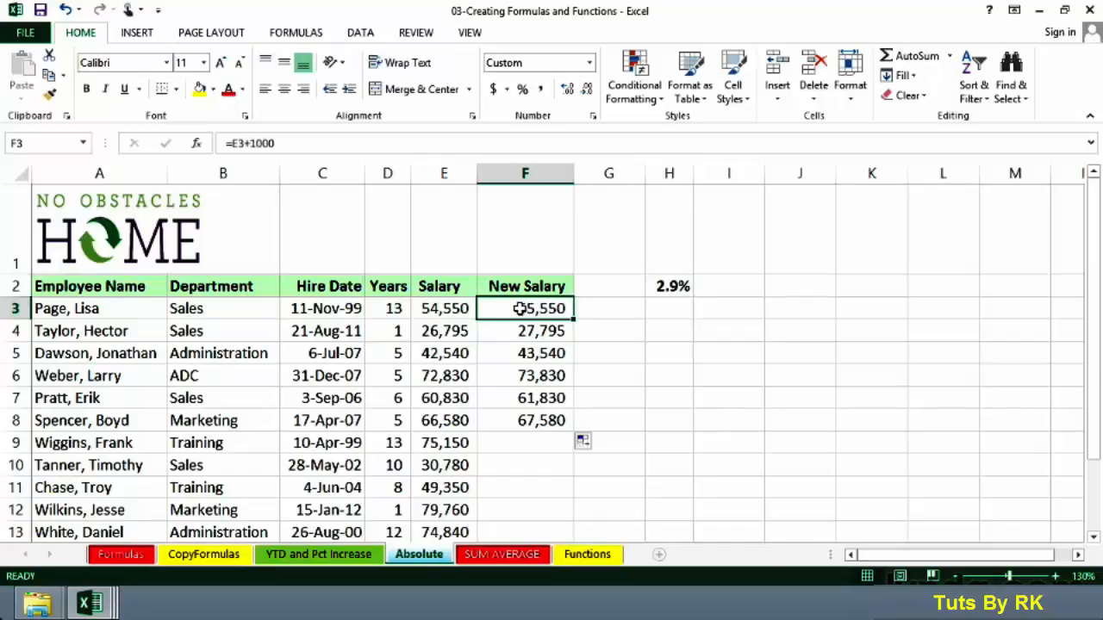
left_click_drag(512, 317, 514, 421)
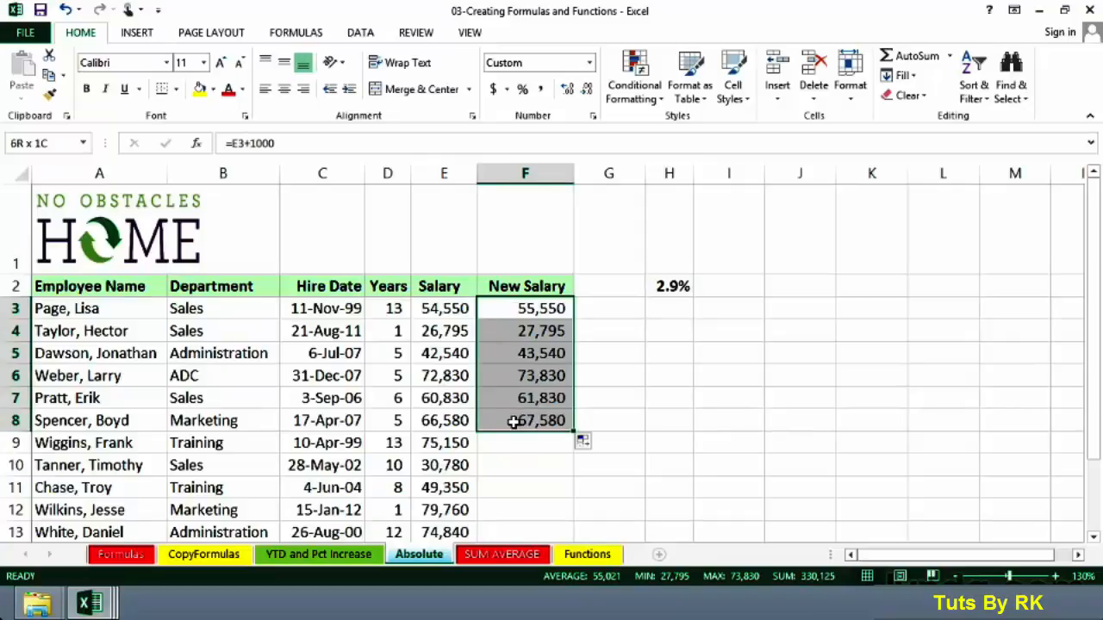
key("Delete")
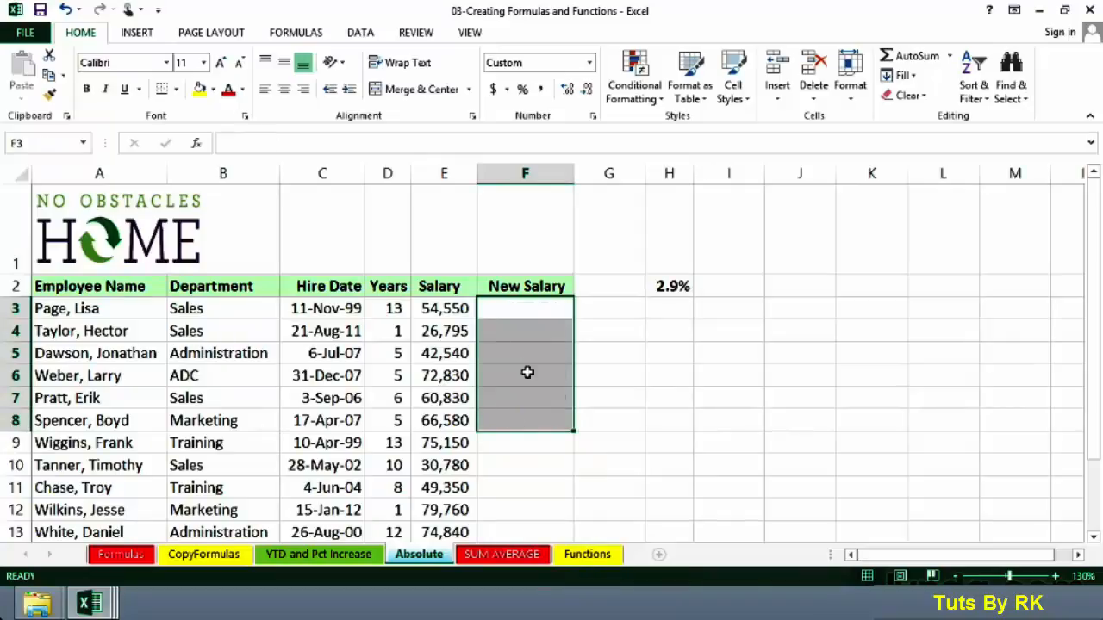
Enter =E3*H2+E3 in F3 to apply the percentage raise, and fill the formula down through F6
left_click(523, 313)
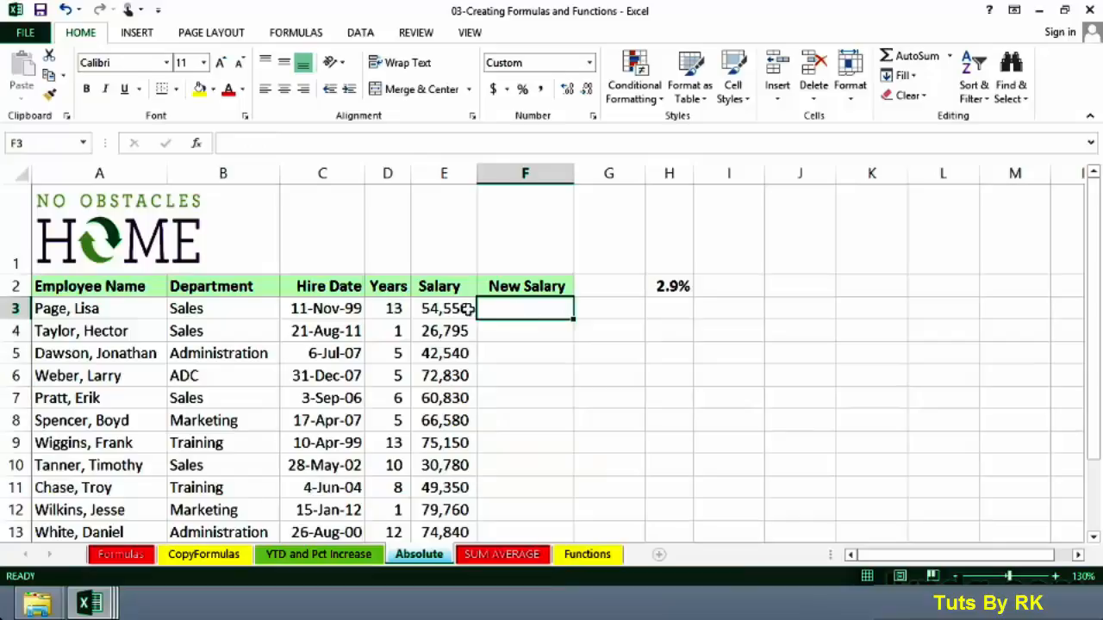
left_click(671, 285)
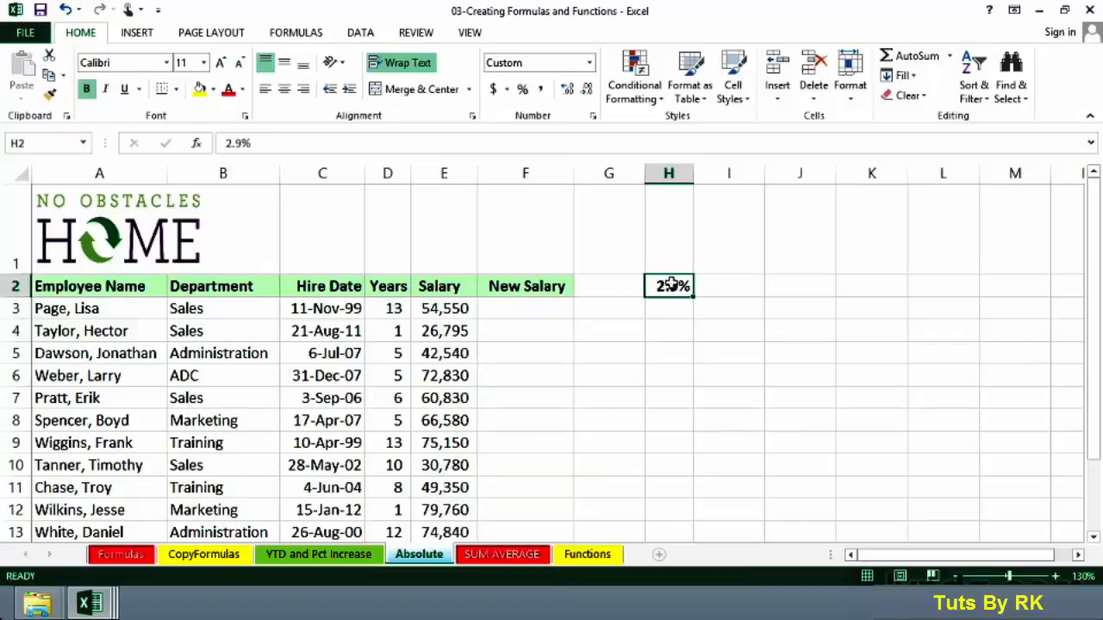
left_click(533, 304)
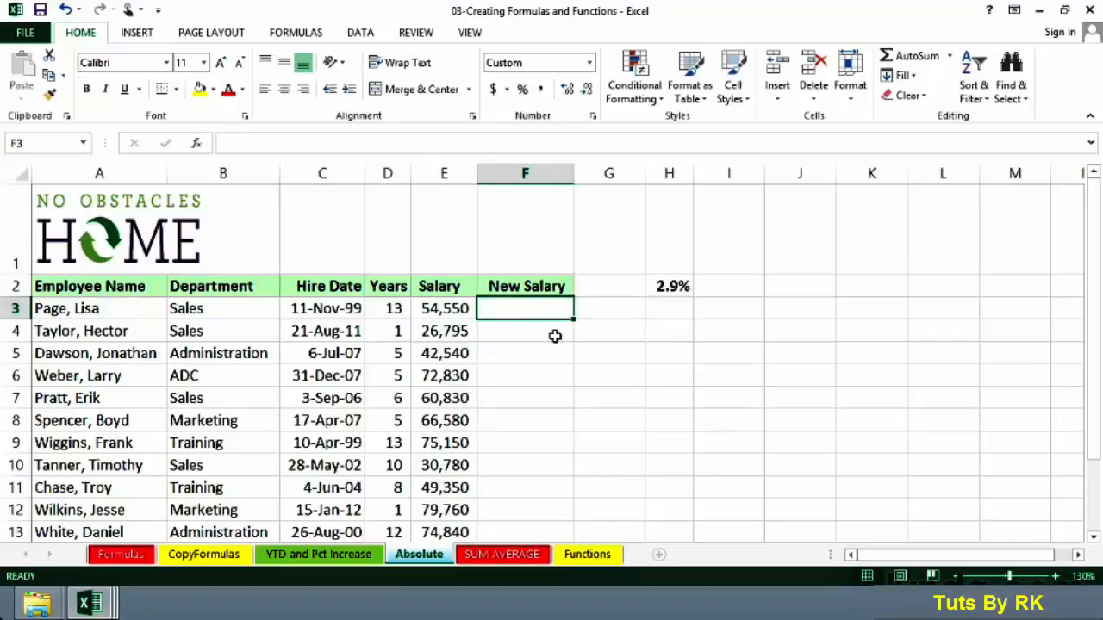
type("=")
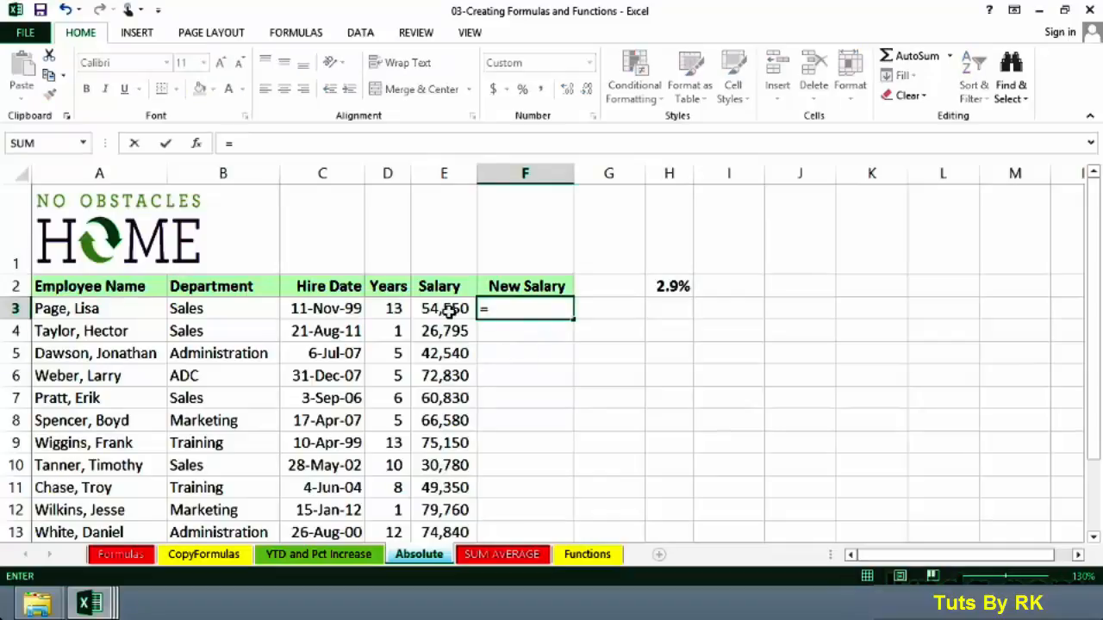
left_click(448, 310)
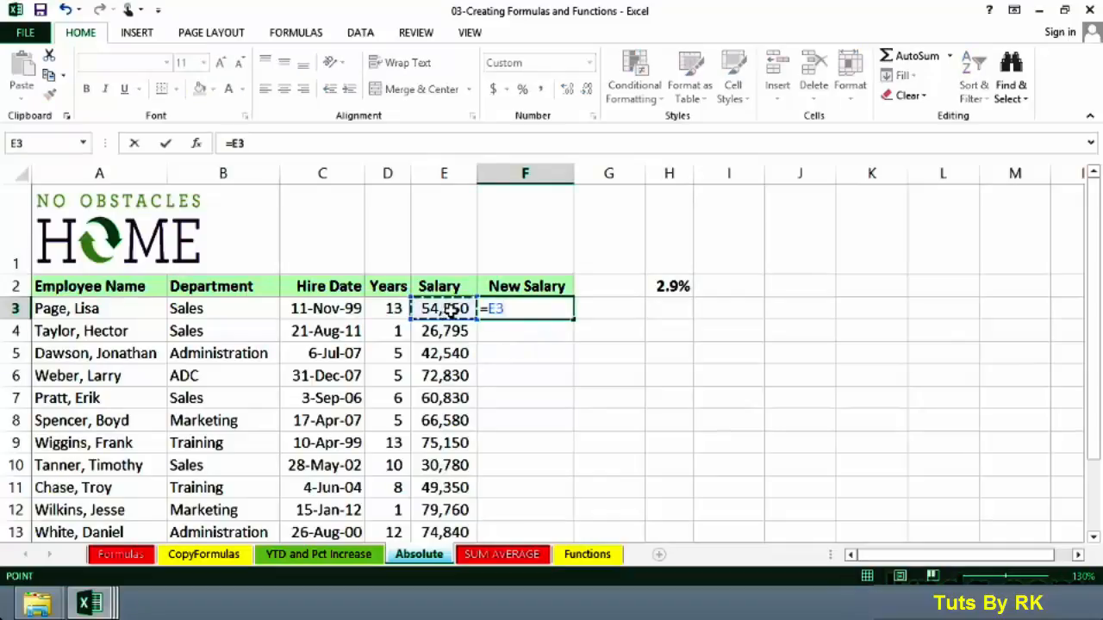
type("*")
left_click(669, 286)
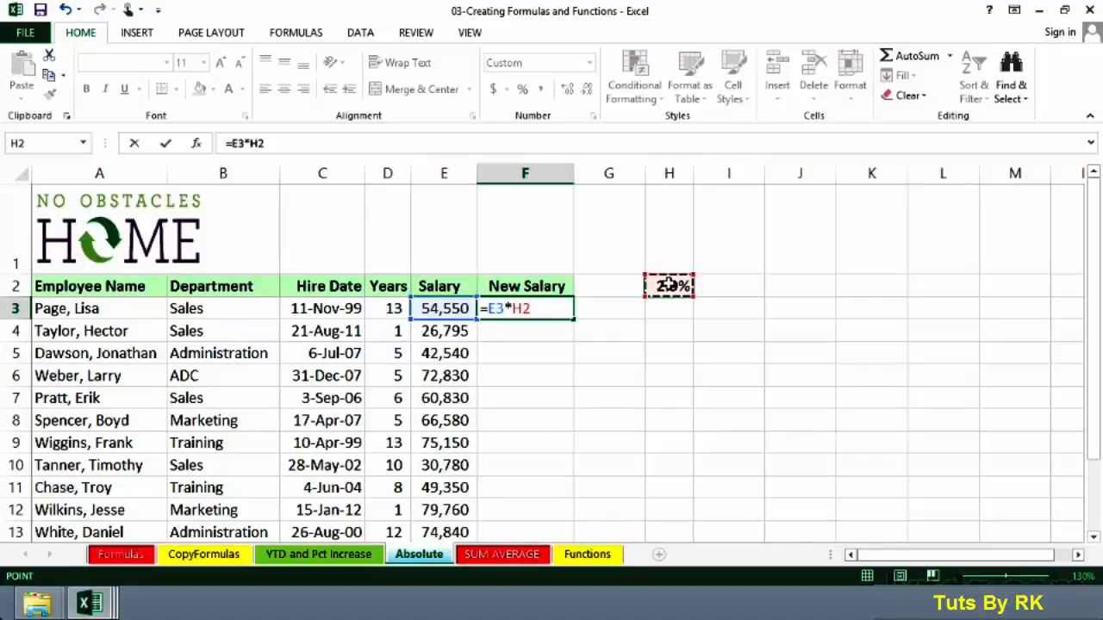
type("+")
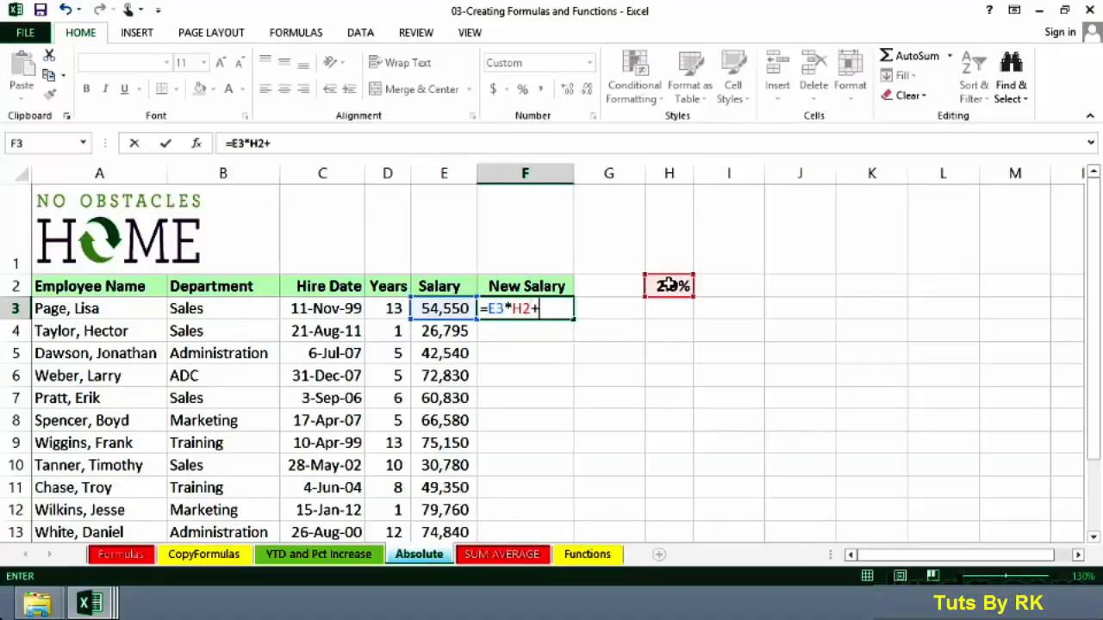
left_click(457, 308)
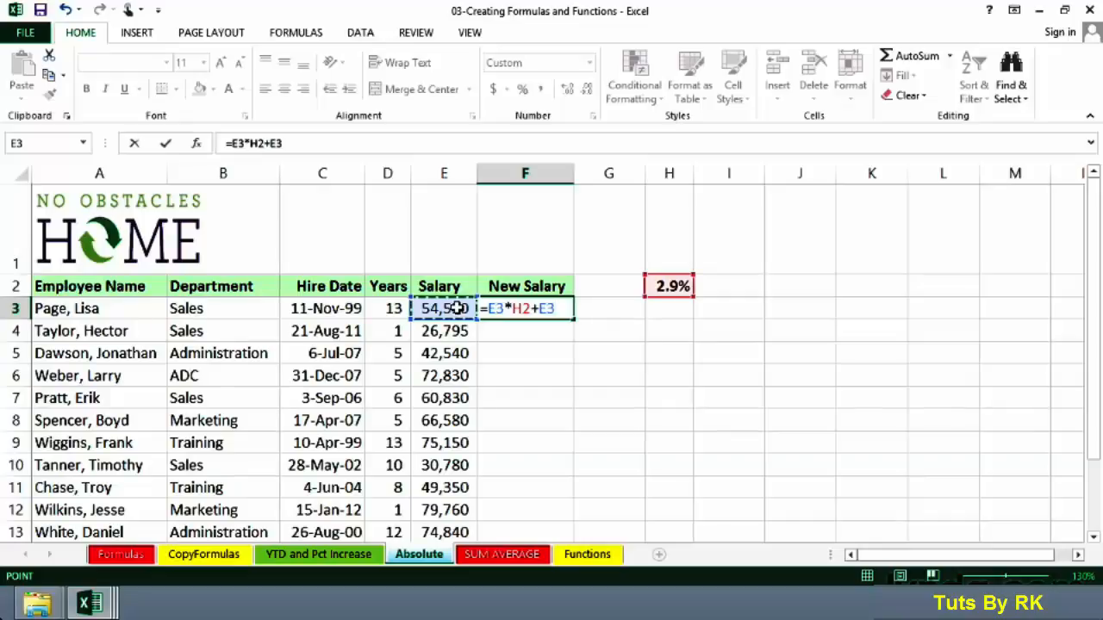
key("Return")
left_click(508, 309)
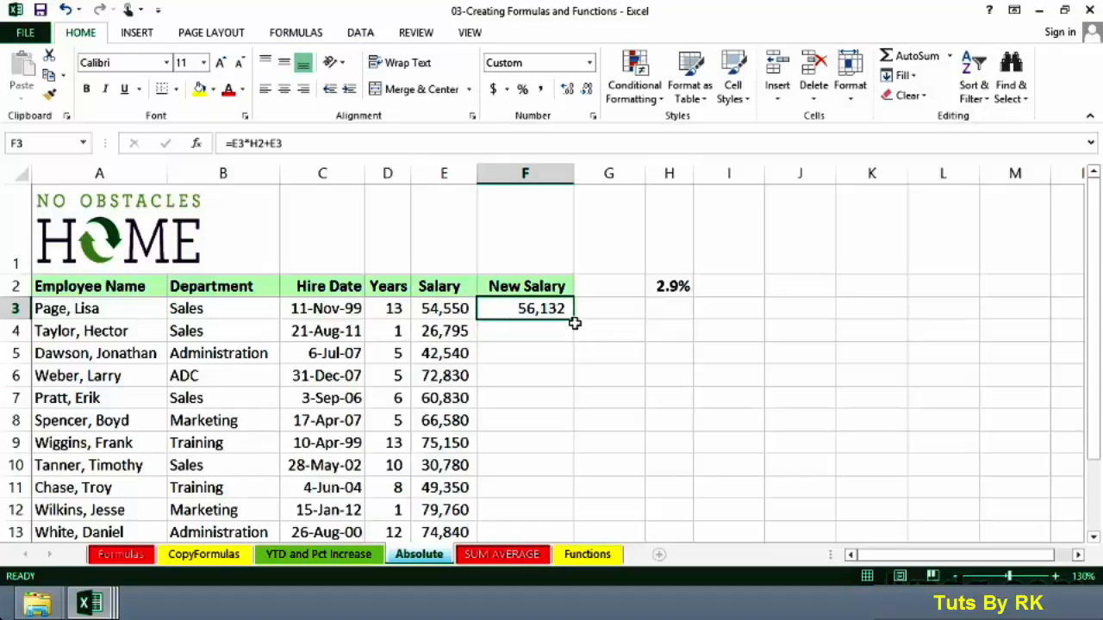
left_click_drag(573, 321, 572, 380)
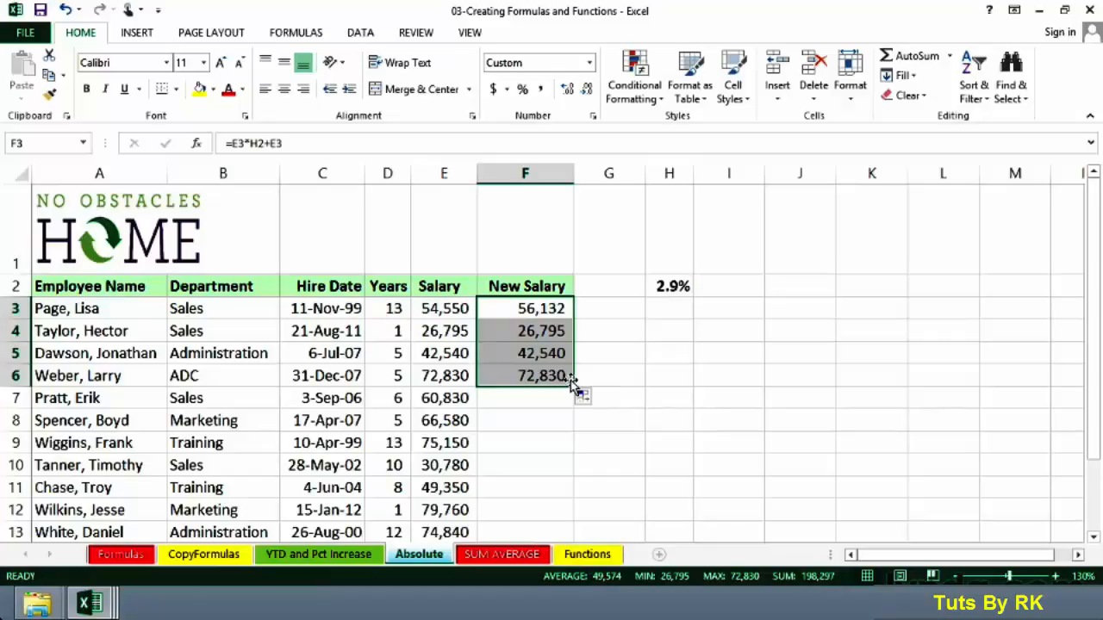
Examine the references in the copied formulas in F4 and F6 and the cells below the percentage in H2
double_click(501, 331)
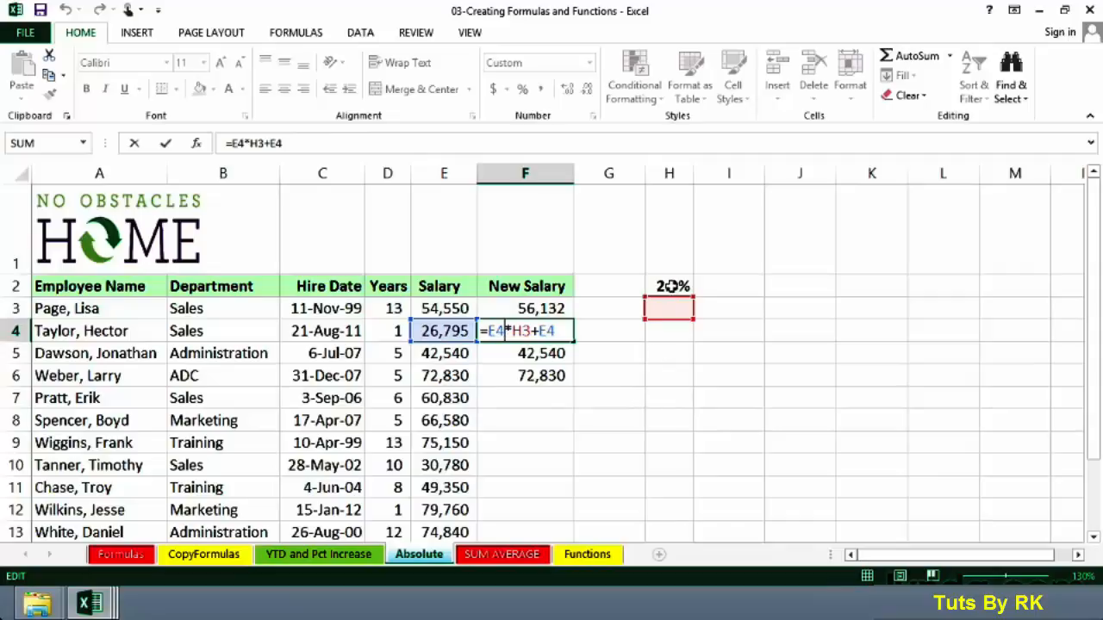
key("ctrl+Return")
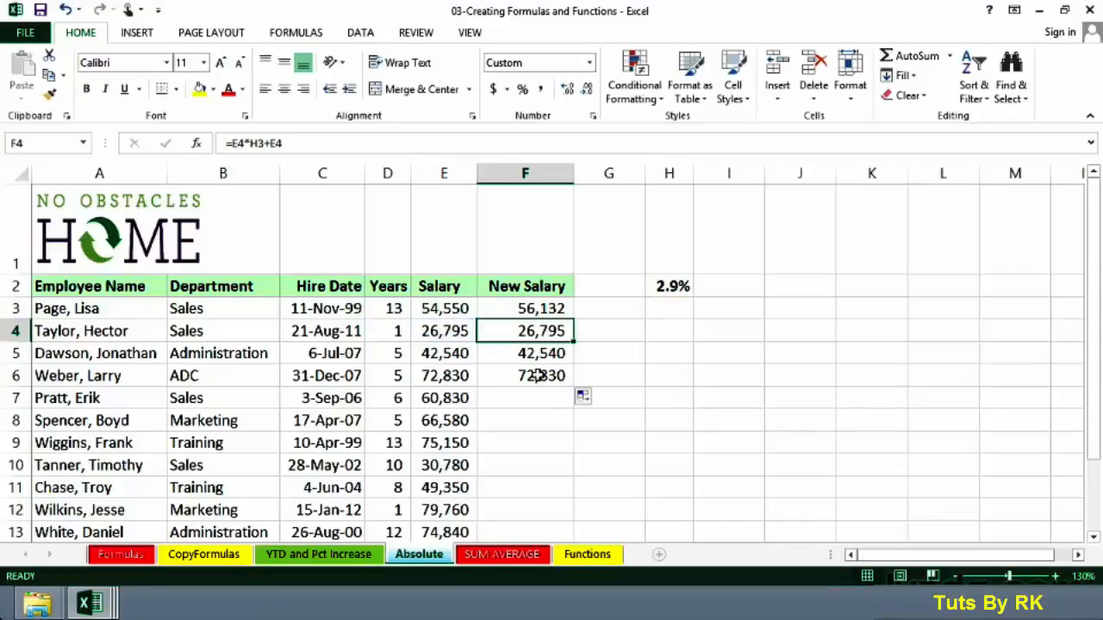
double_click(536, 375)
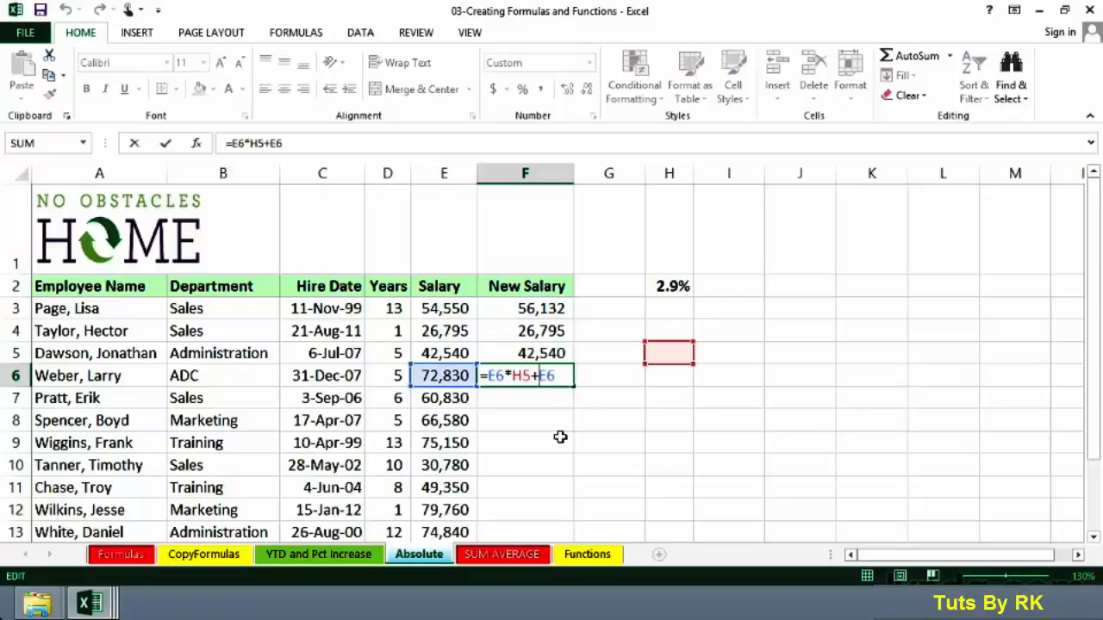
key("ctrl+Return")
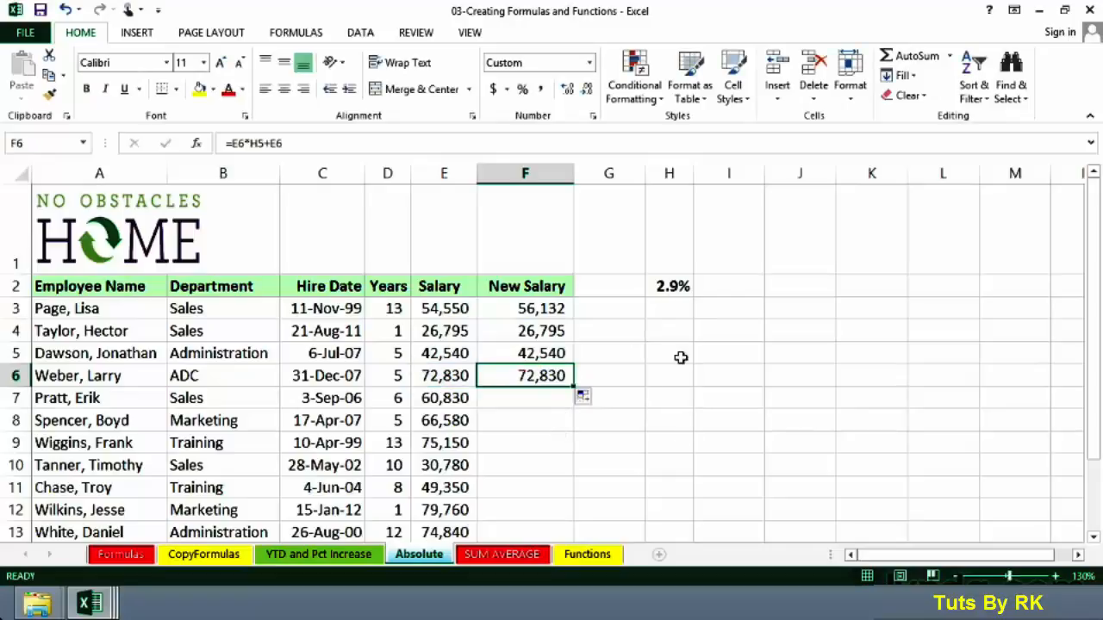
left_click_drag(671, 308, 672, 383)
Inspect the H2 reference in F3's formula and compare it with the copied formula in F4
left_click(536, 309)
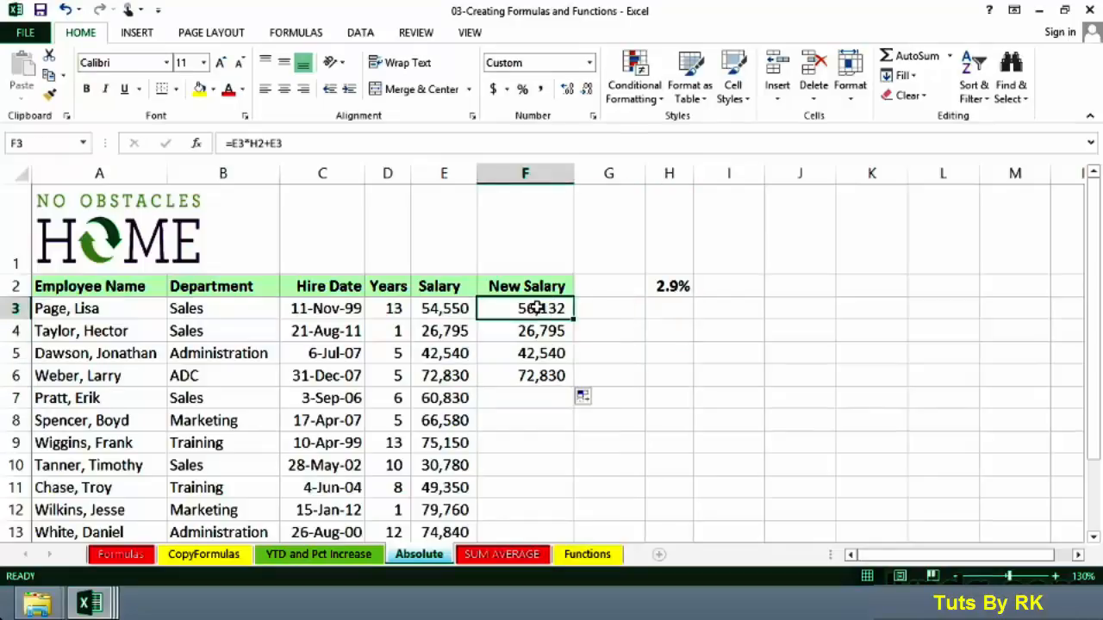
double_click(535, 309)
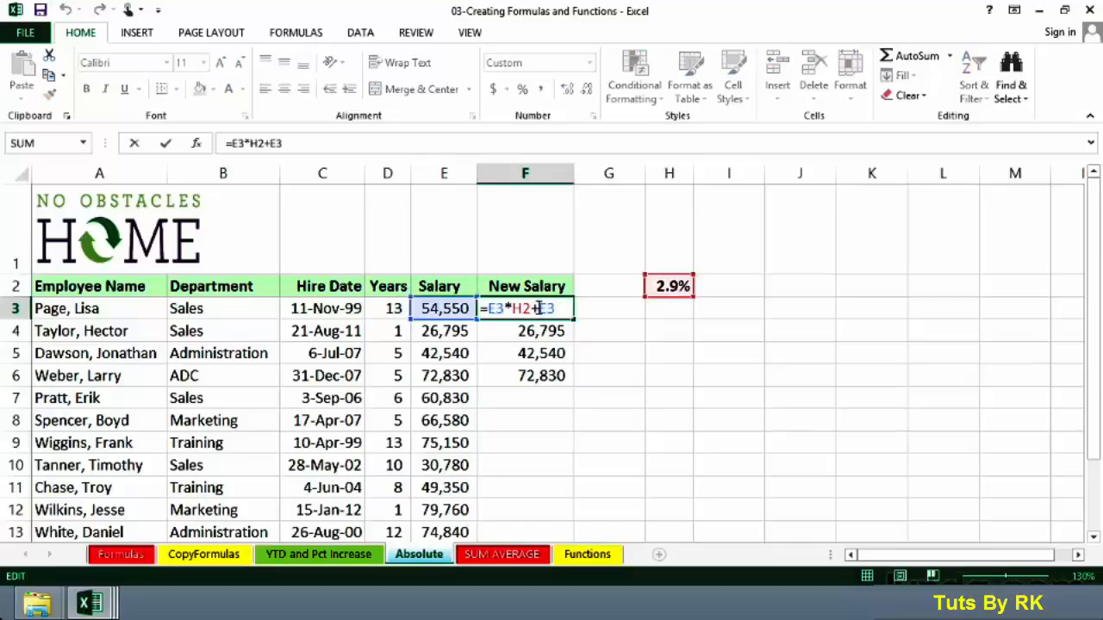
left_click_drag(532, 307, 514, 307)
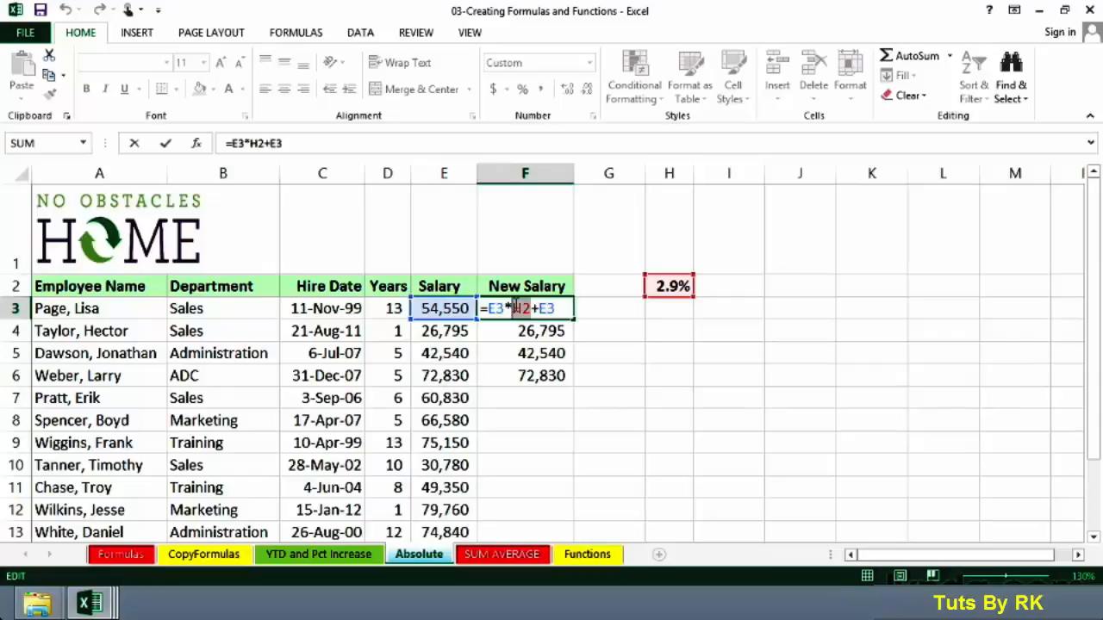
key("Escape")
left_click(526, 331)
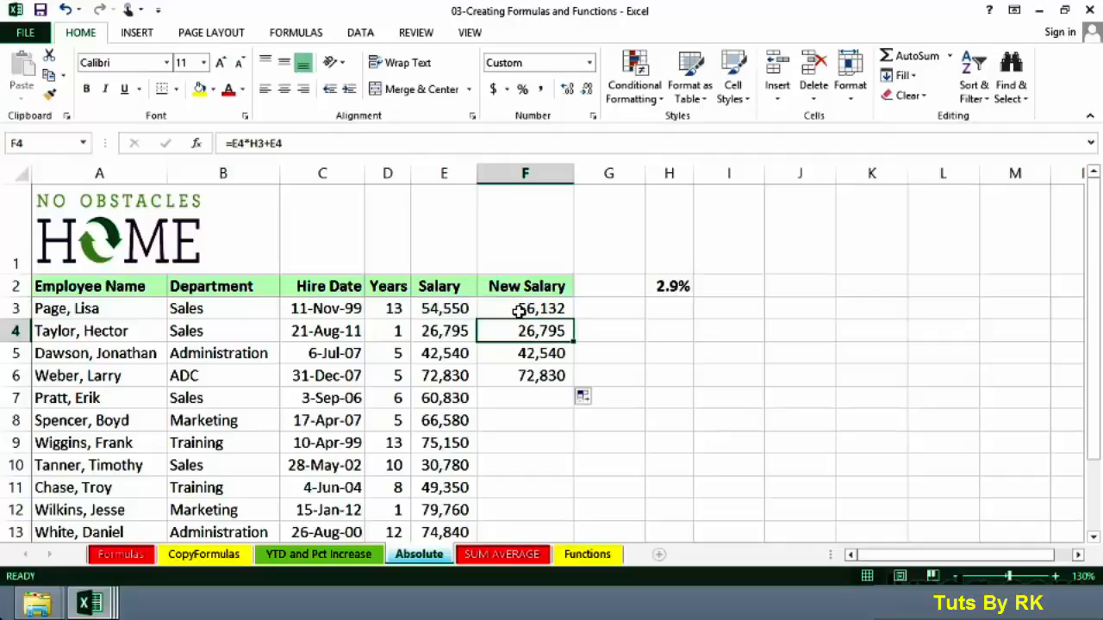
left_click(508, 309)
Replace the formula in F3 with =E3*$H$2, making the reference to the percentage cell absolute
left_click(310, 201)
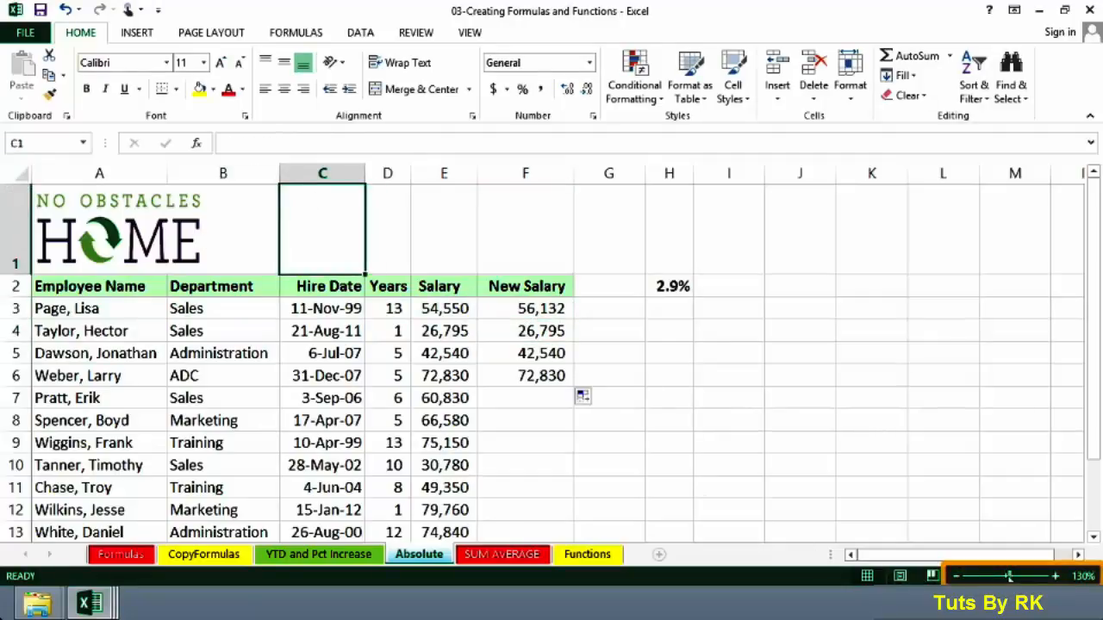
left_click_drag(1008, 578, 1018, 577)
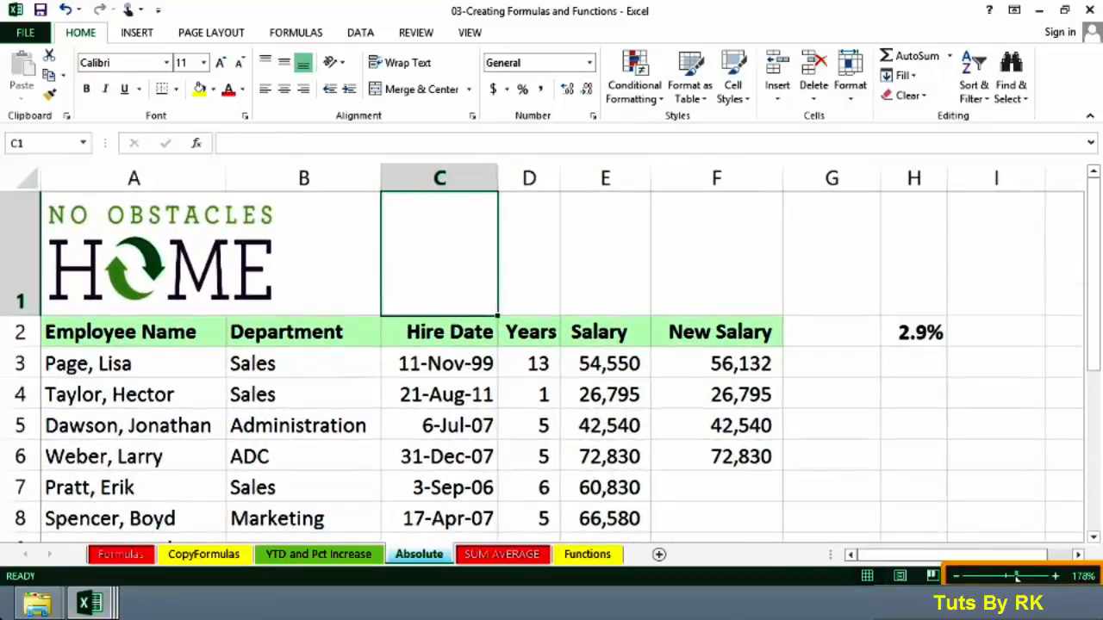
left_click(708, 363)
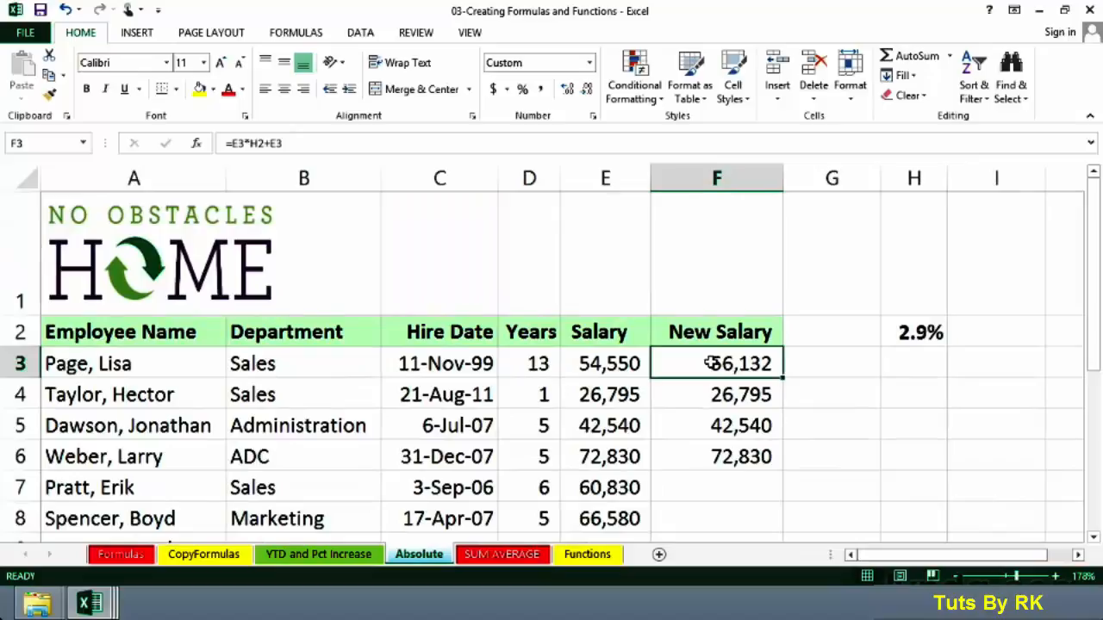
type("=")
left_click(606, 364)
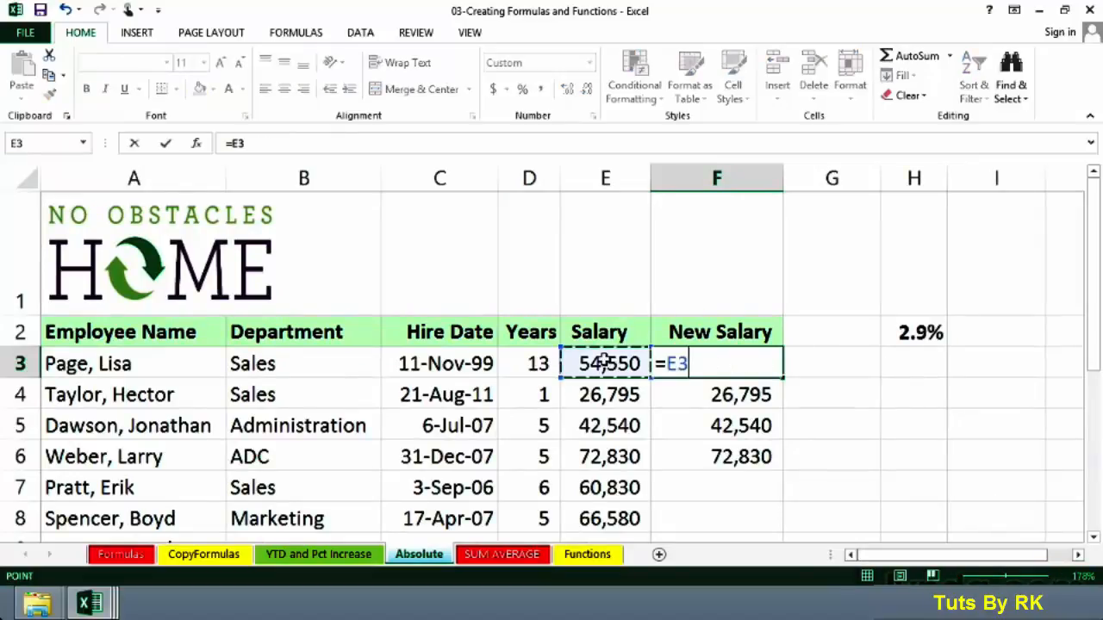
type("*")
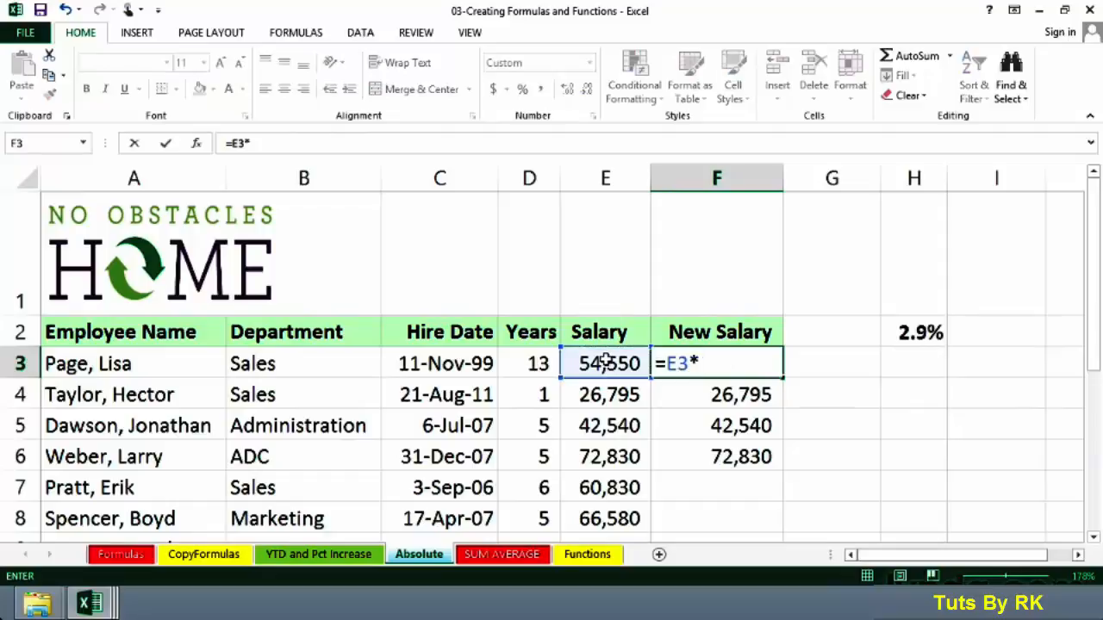
left_click(909, 334)
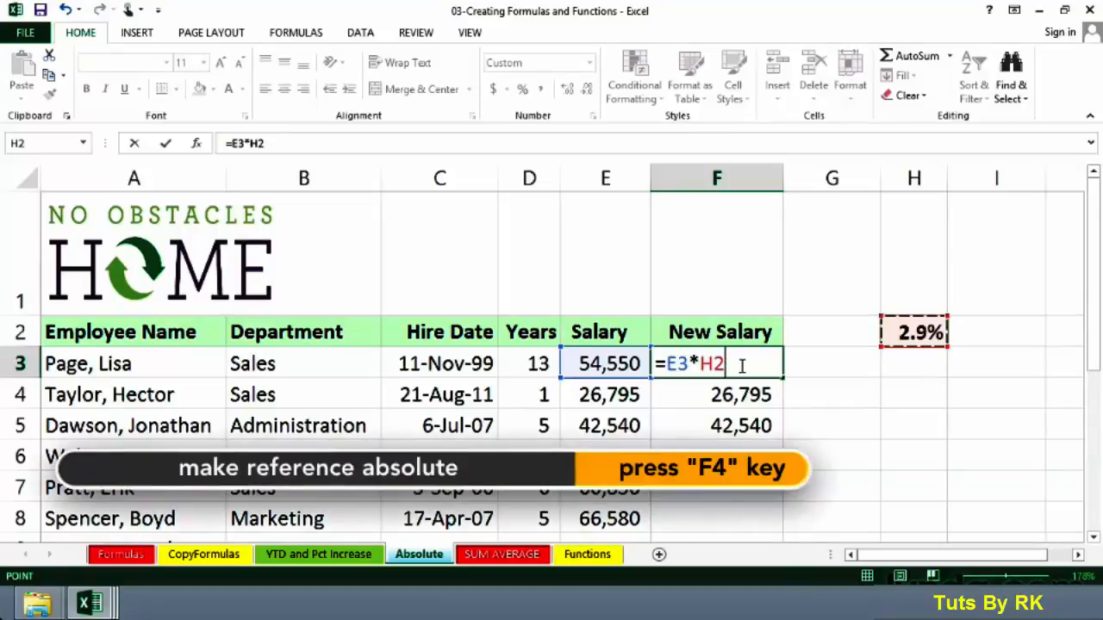
key("F4")
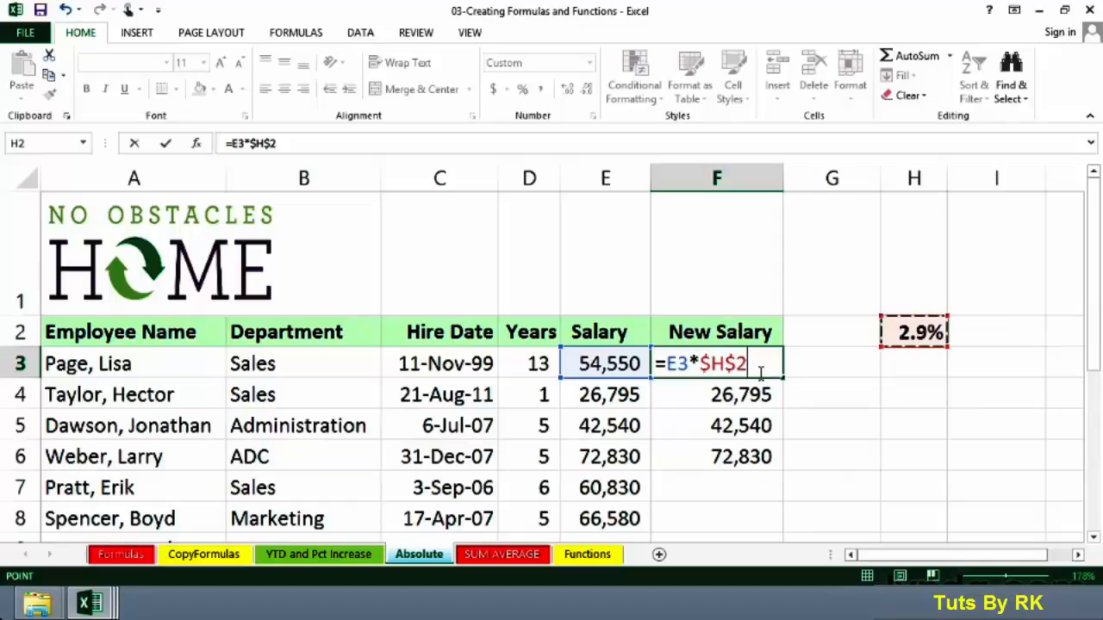
Complete the F3 formula as =E3*$H$2+E3 and fill it down the New Salary column through F14
left_click_drag(746, 363, 698, 364)
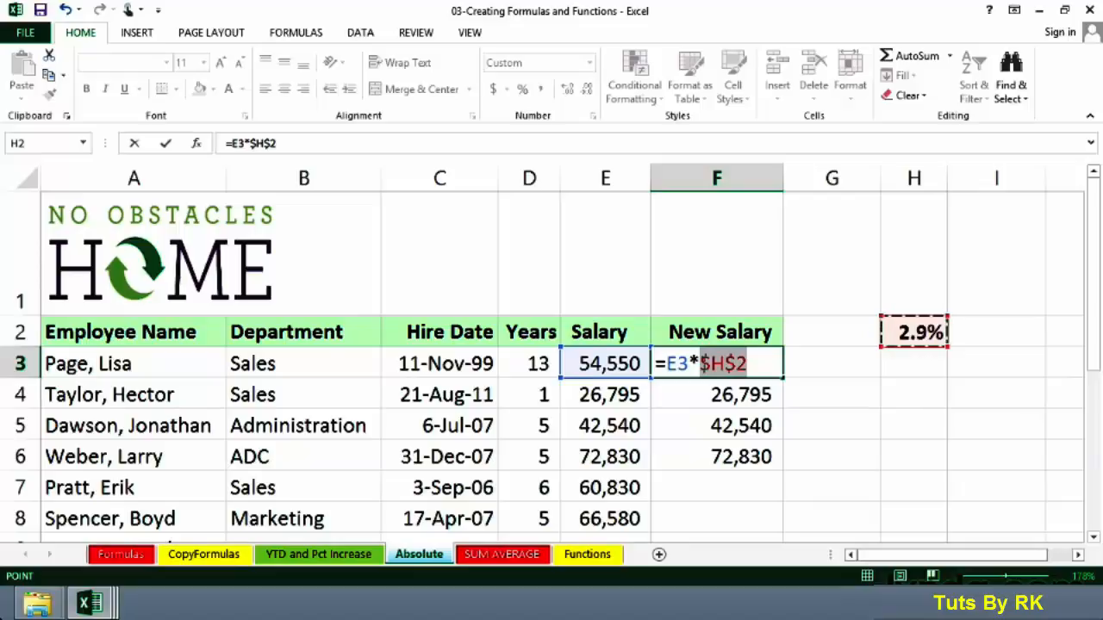
left_click_drag(699, 364, 700, 364)
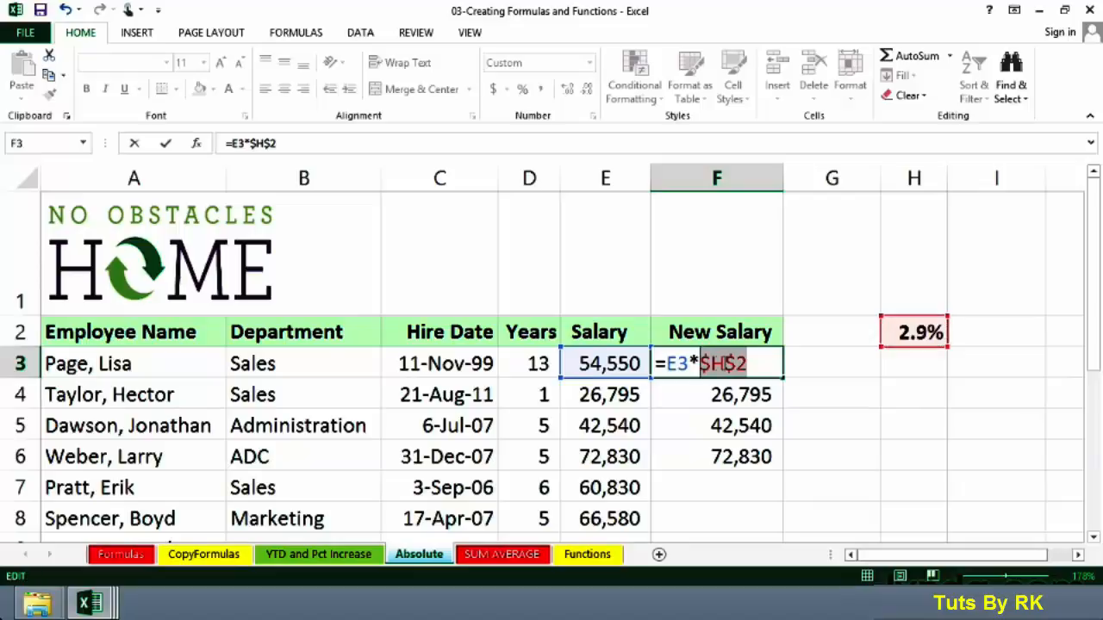
left_click(747, 363)
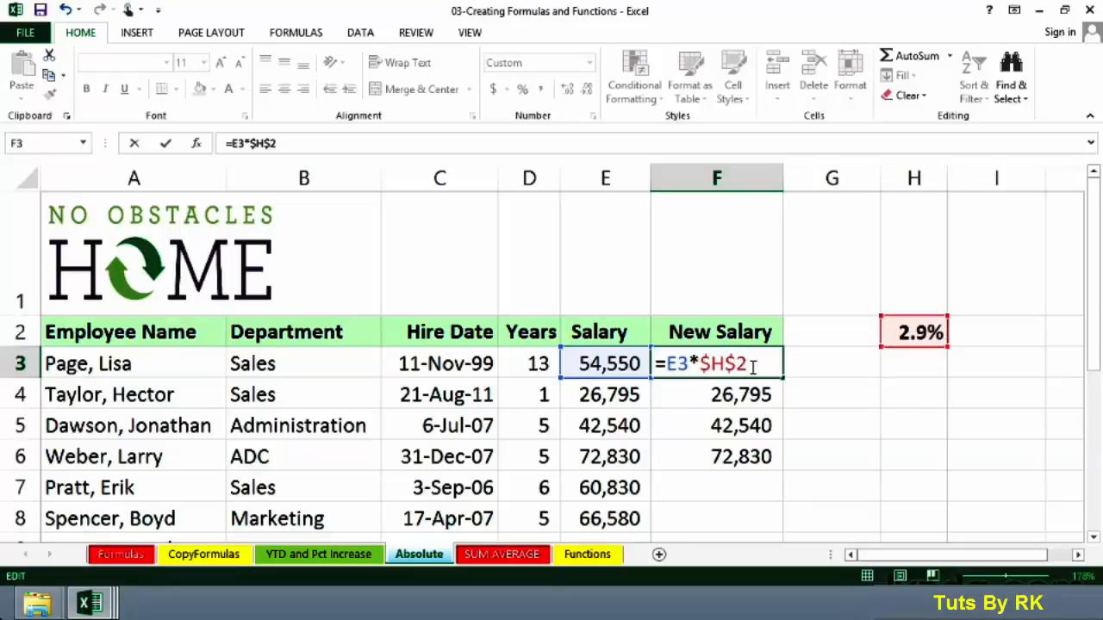
type("+")
left_click(620, 360)
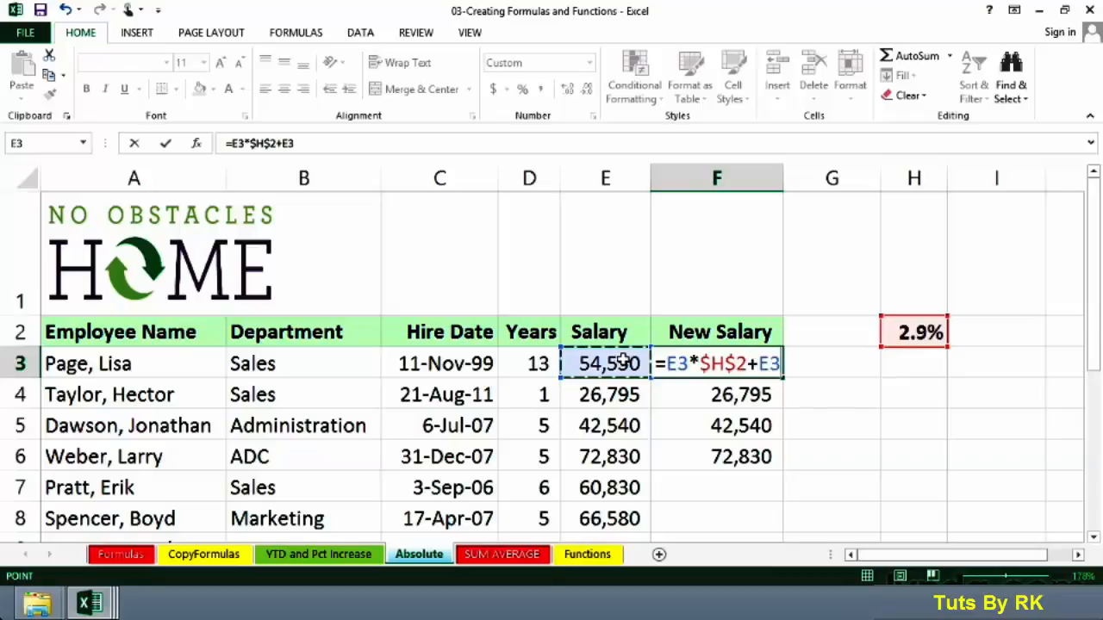
key("ctrl+Return")
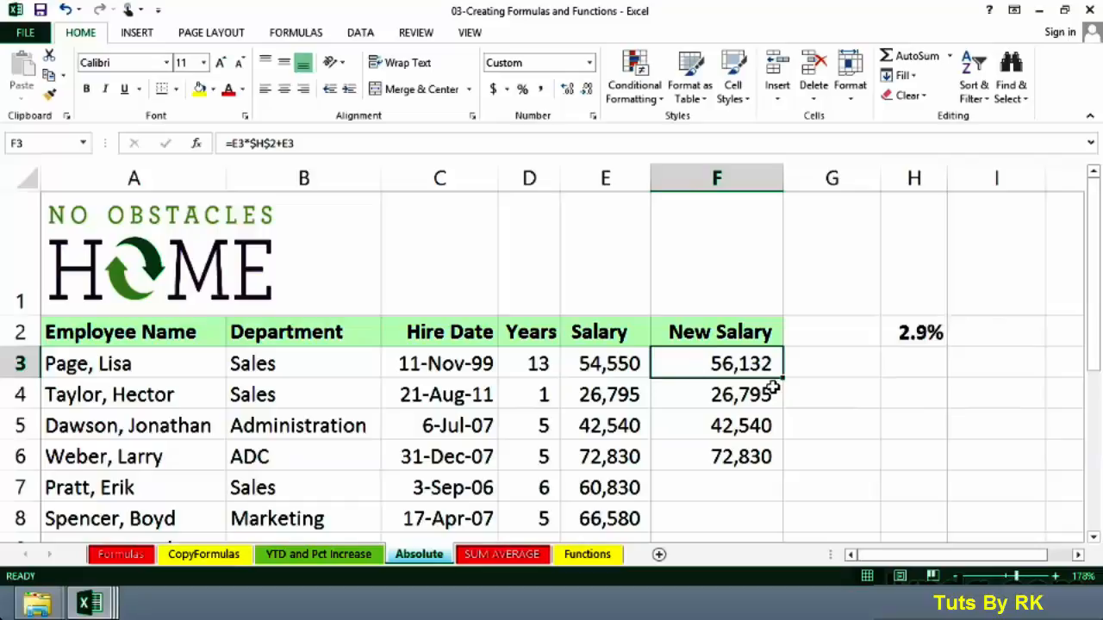
mouse_move(785, 380)
left_mouse_down()
mouse_move(771, 412)
mouse_move(764, 541)
mouse_move(764, 505)
left_mouse_up()
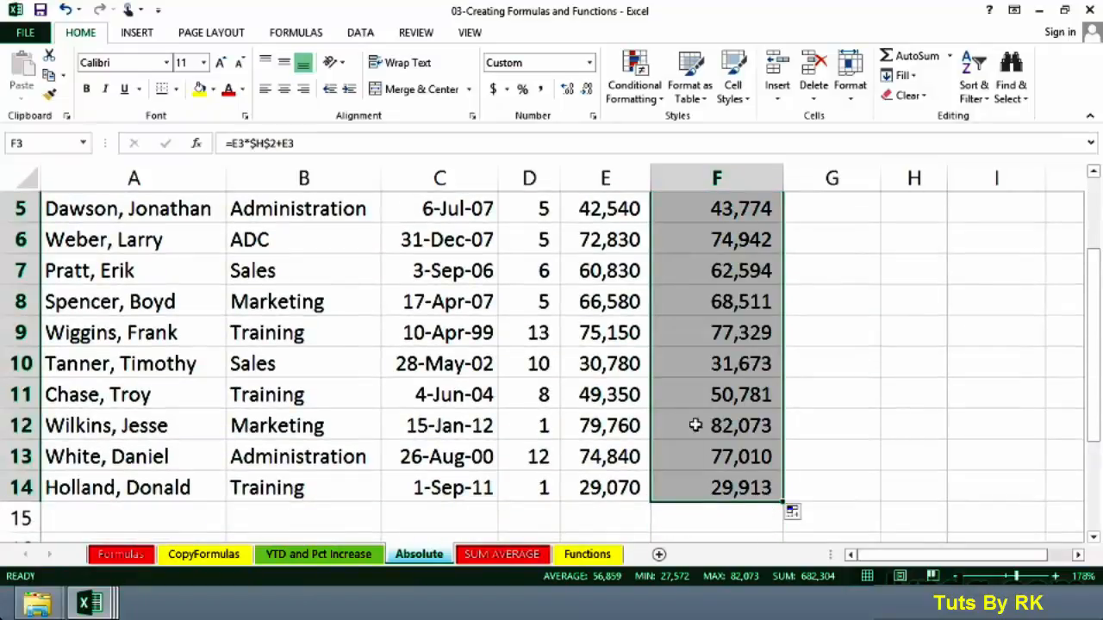
Examine the cell references in the copied New Salary formulas in F11 and F7
left_click(692, 394)
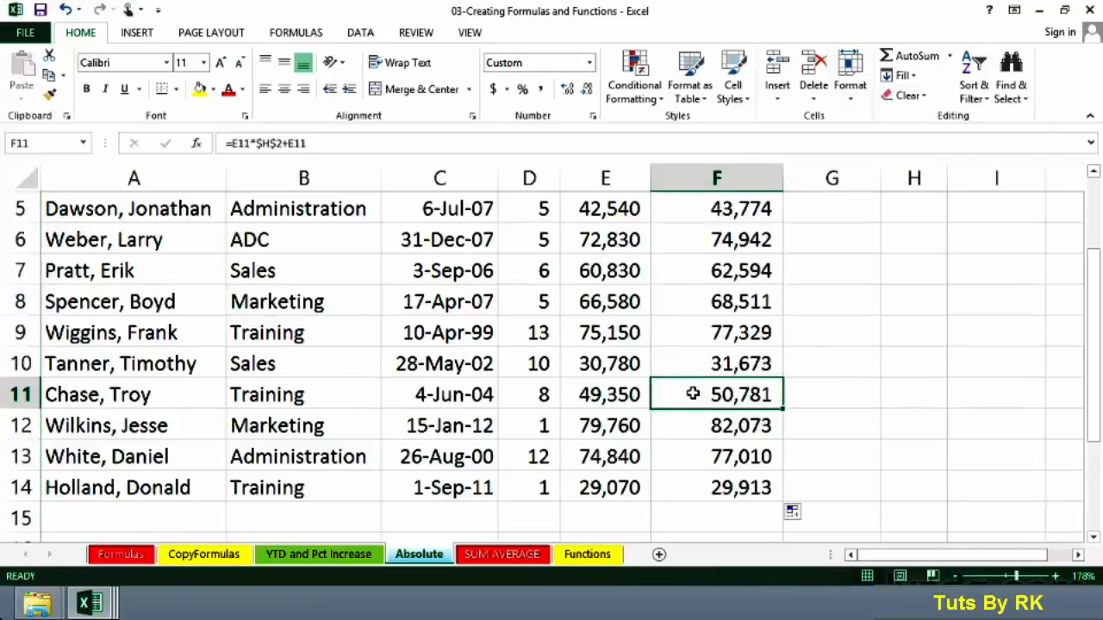
double_click(692, 394)
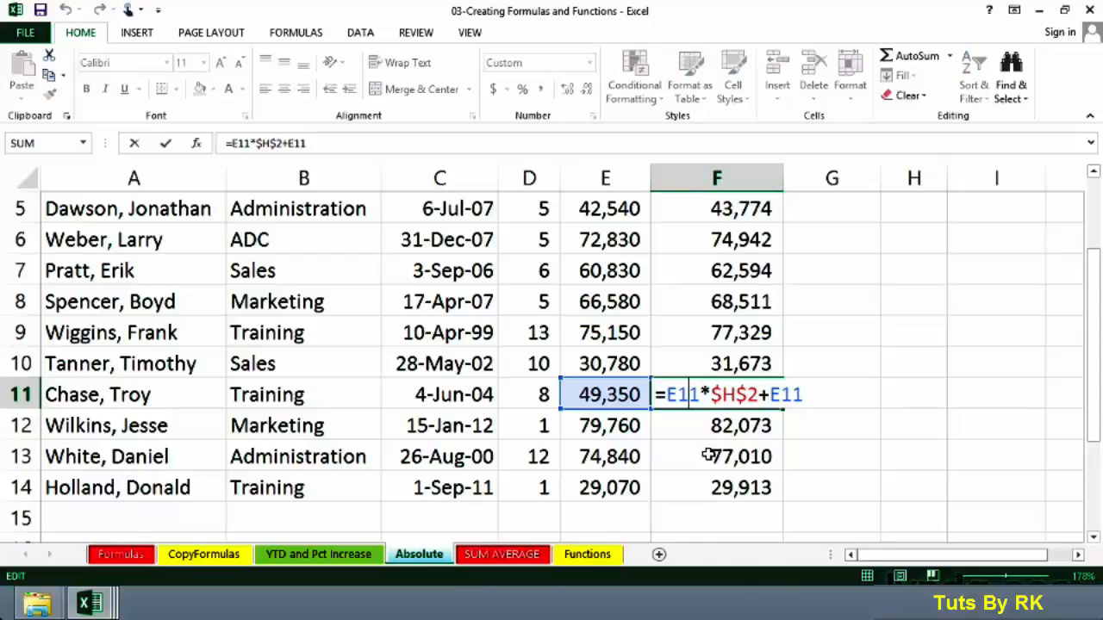
key("Escape")
left_click(698, 276)
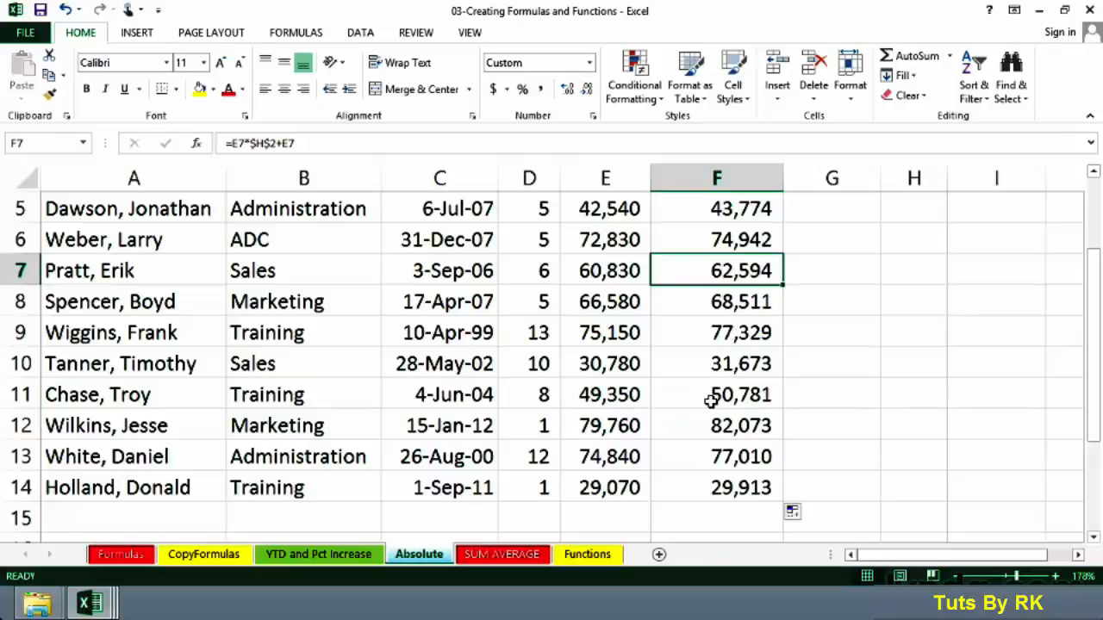
Inspect F3's formula, comparing its relative E3 references with the absolute $H$2 reference
scroll(711, 399, "up", 2)
double_click(703, 365)
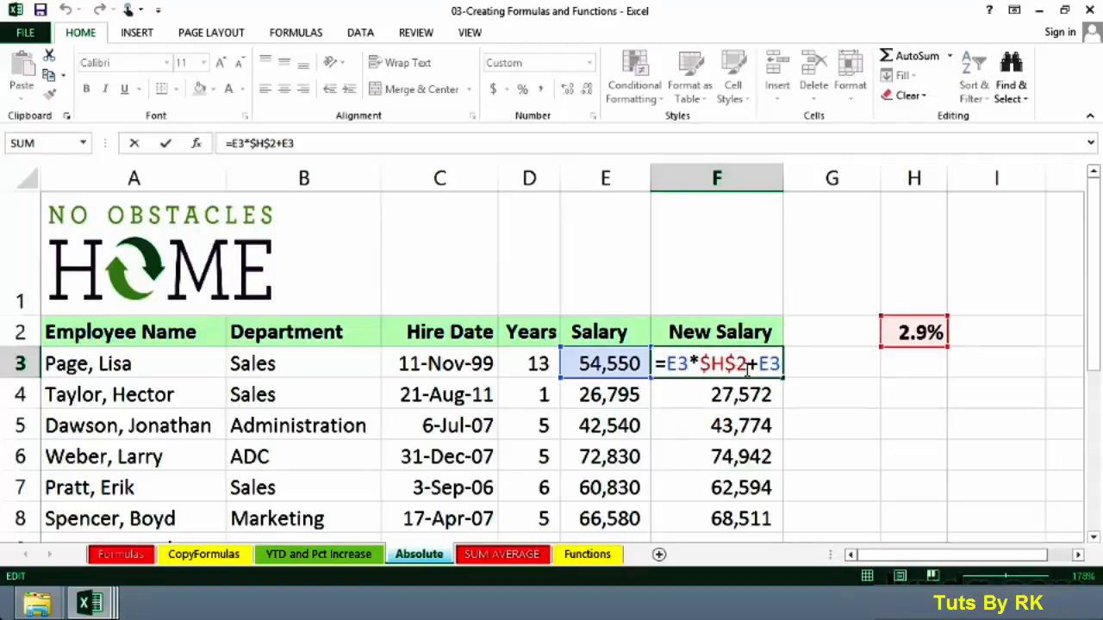
key("ctrl+Return")
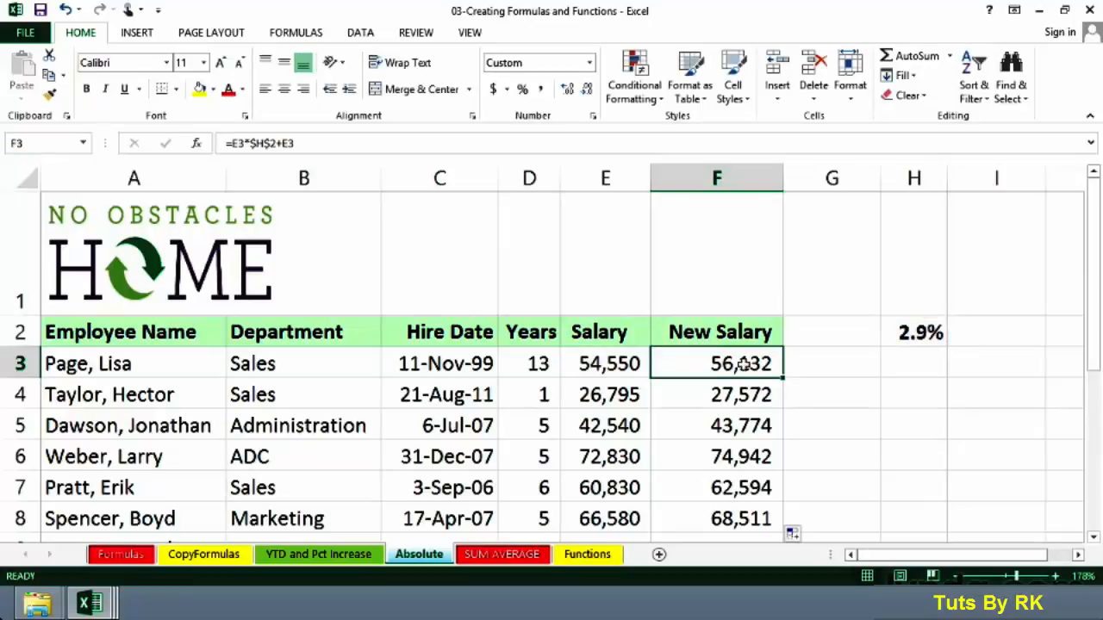
double_click(743, 363)
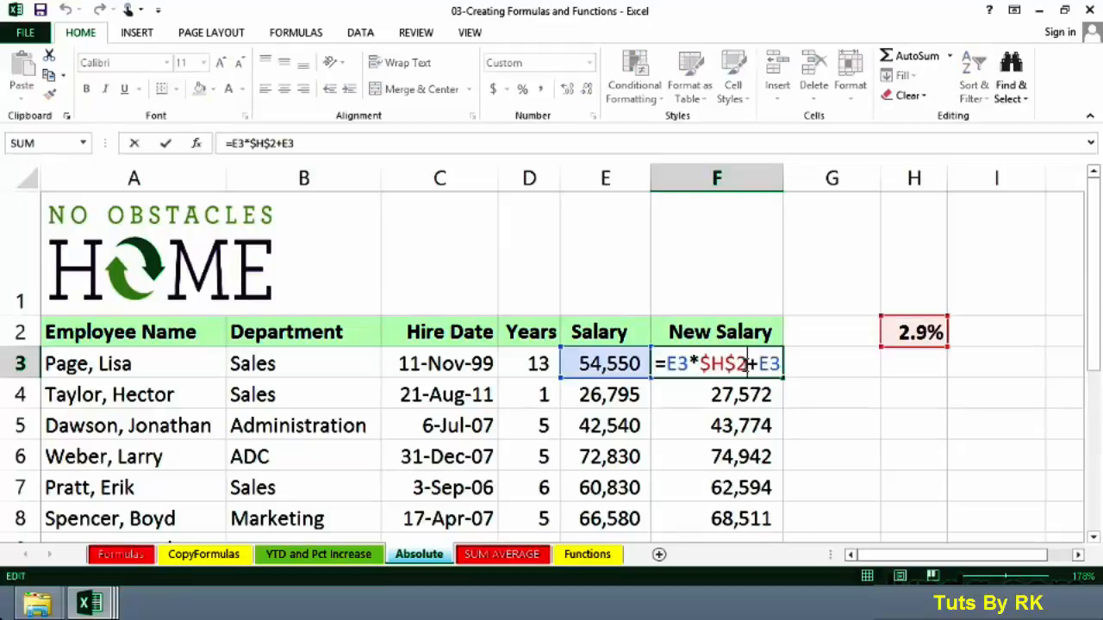
left_click_drag(778, 364, 758, 364)
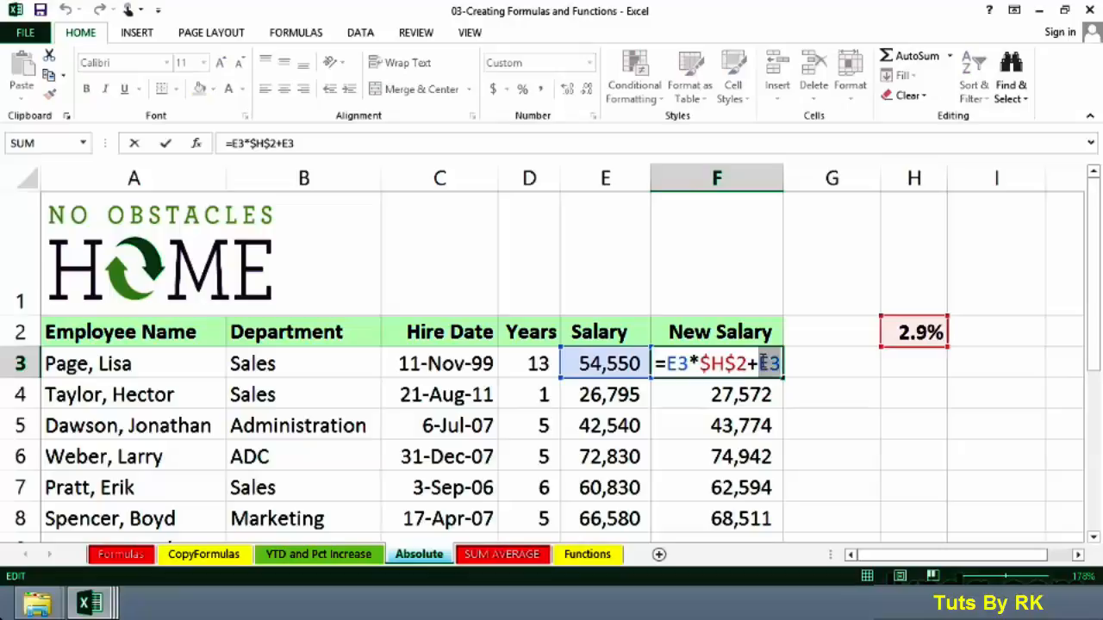
left_click_drag(689, 364, 665, 364)
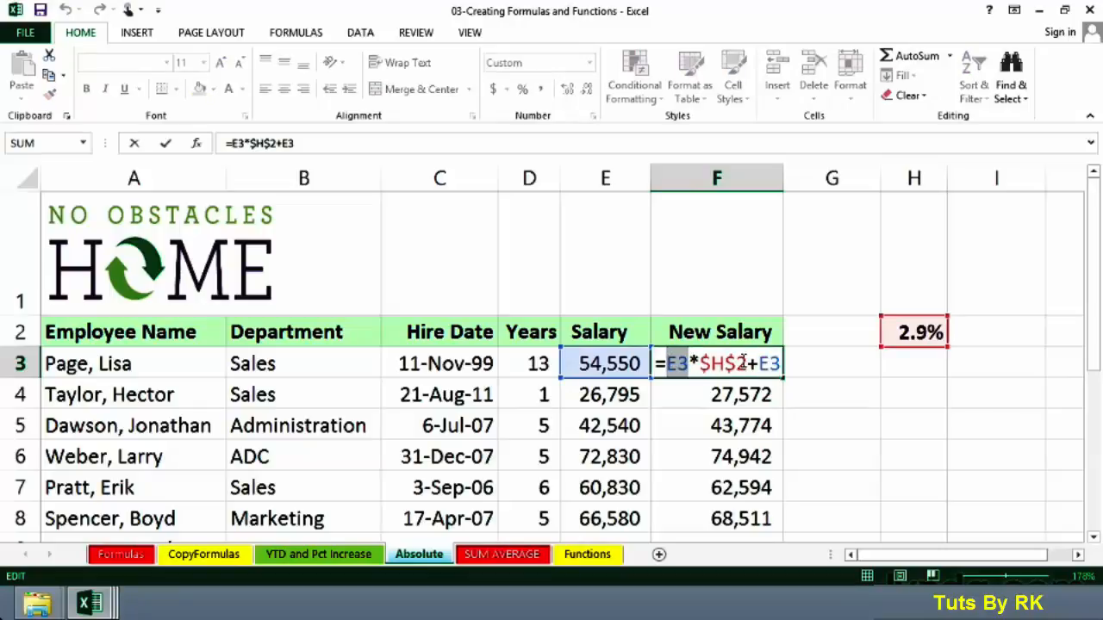
left_click_drag(746, 364, 701, 360)
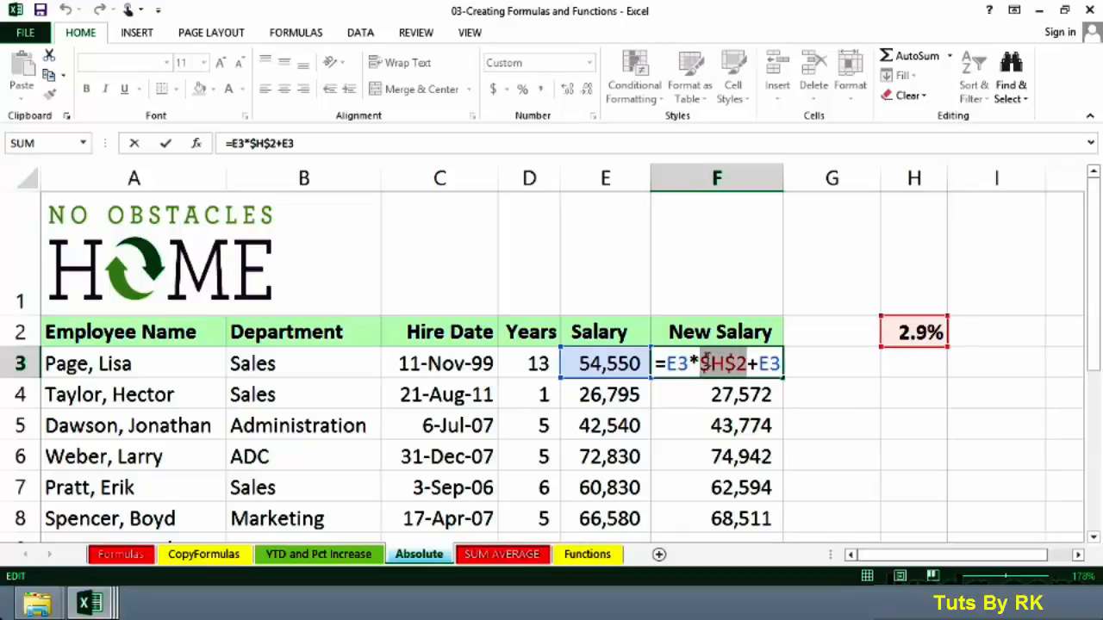
key("ctrl+Return")
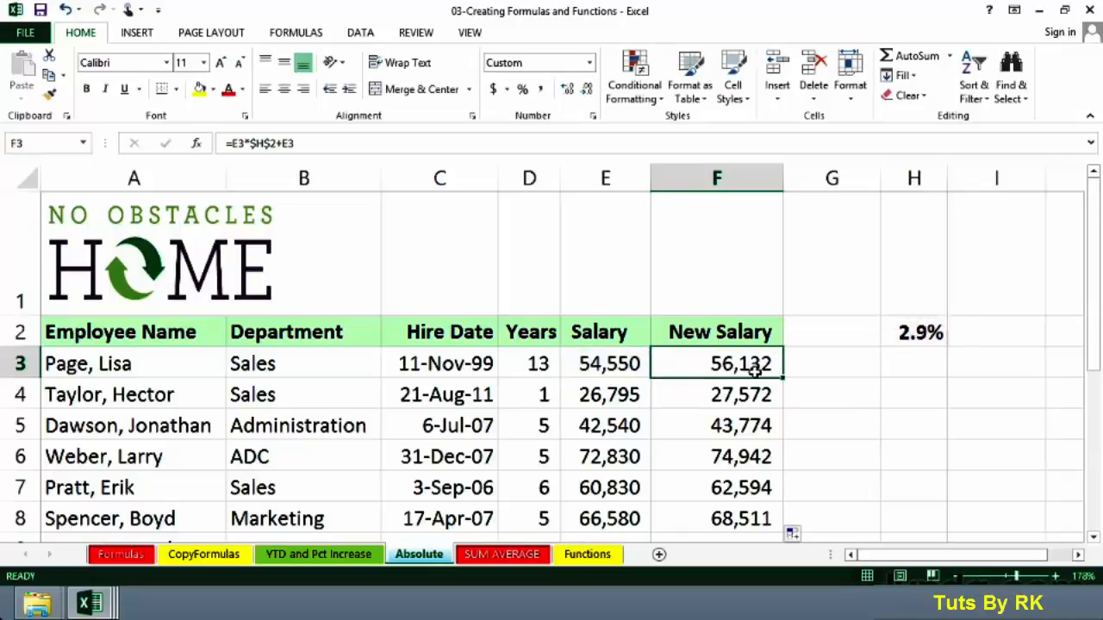
Set the raise percentage in H2 to 3.1% and check the New Salary result in F3
left_click(907, 333)
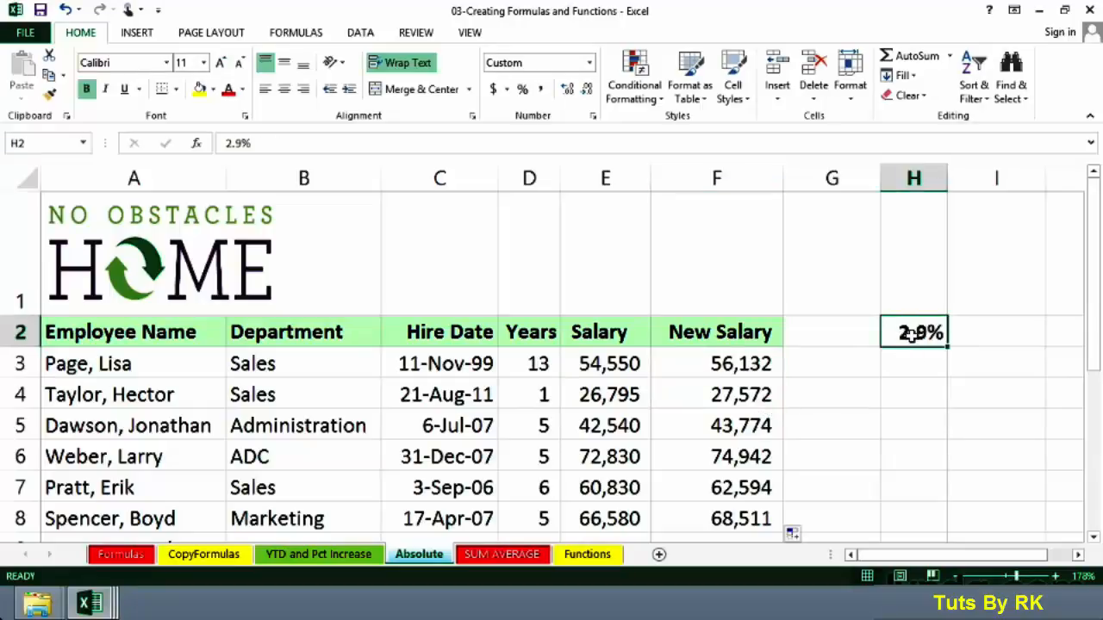
double_click(914, 334)
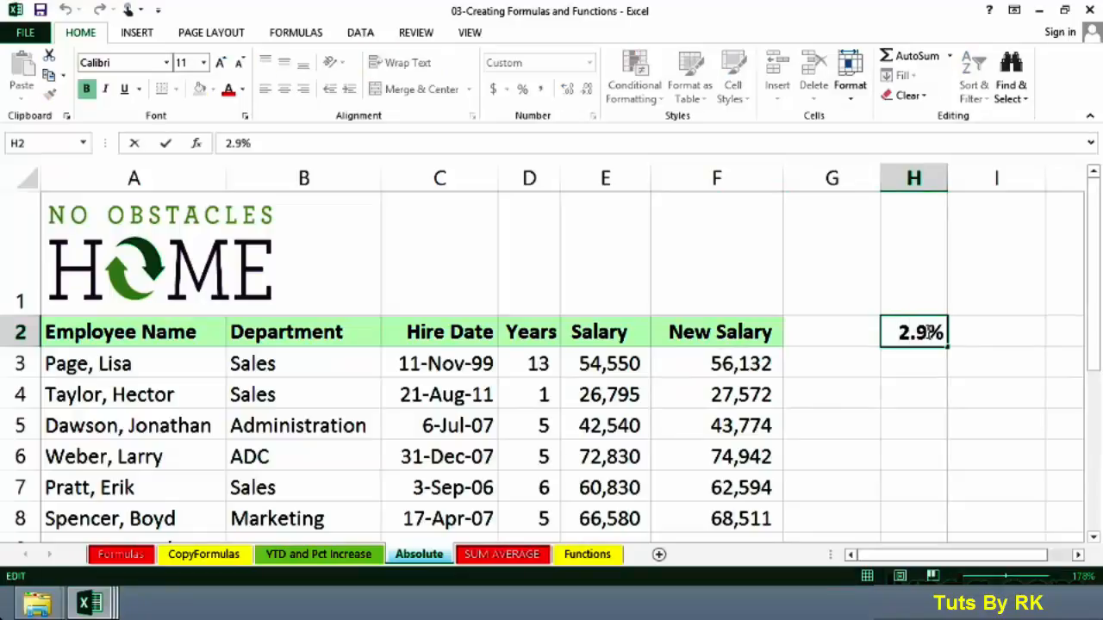
left_click_drag(928, 334, 899, 333)
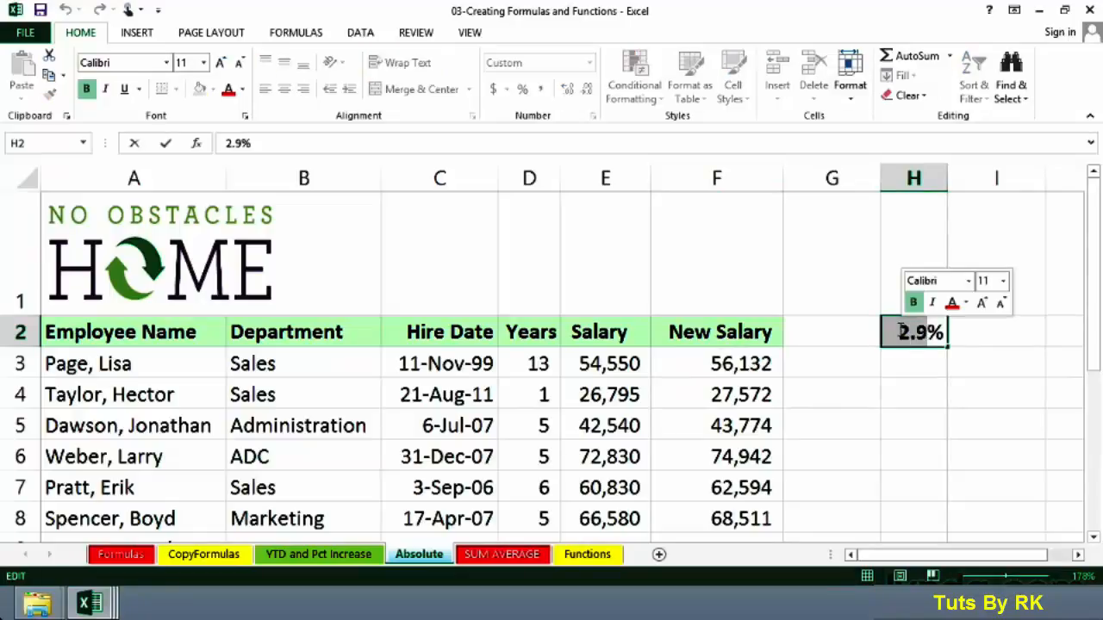
type("3.1")
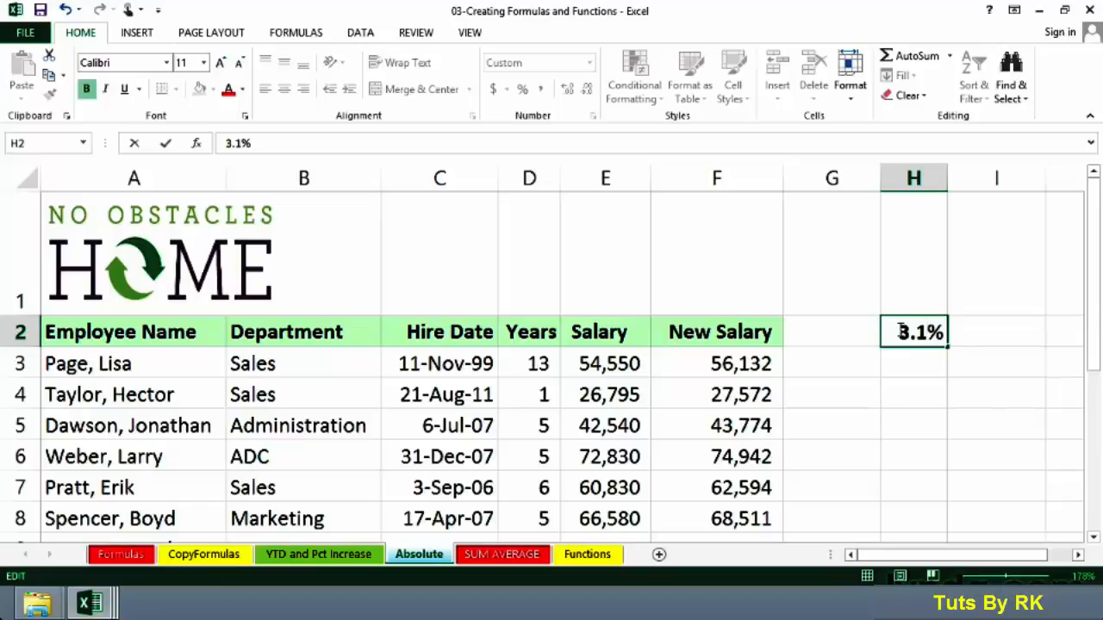
key("Return")
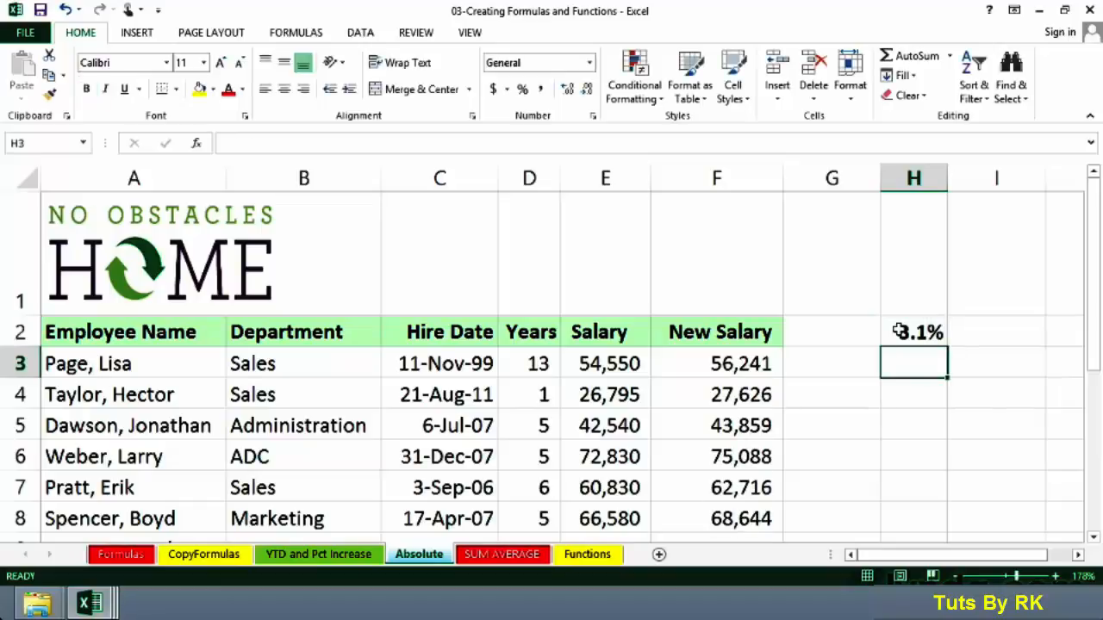
left_click(733, 365)
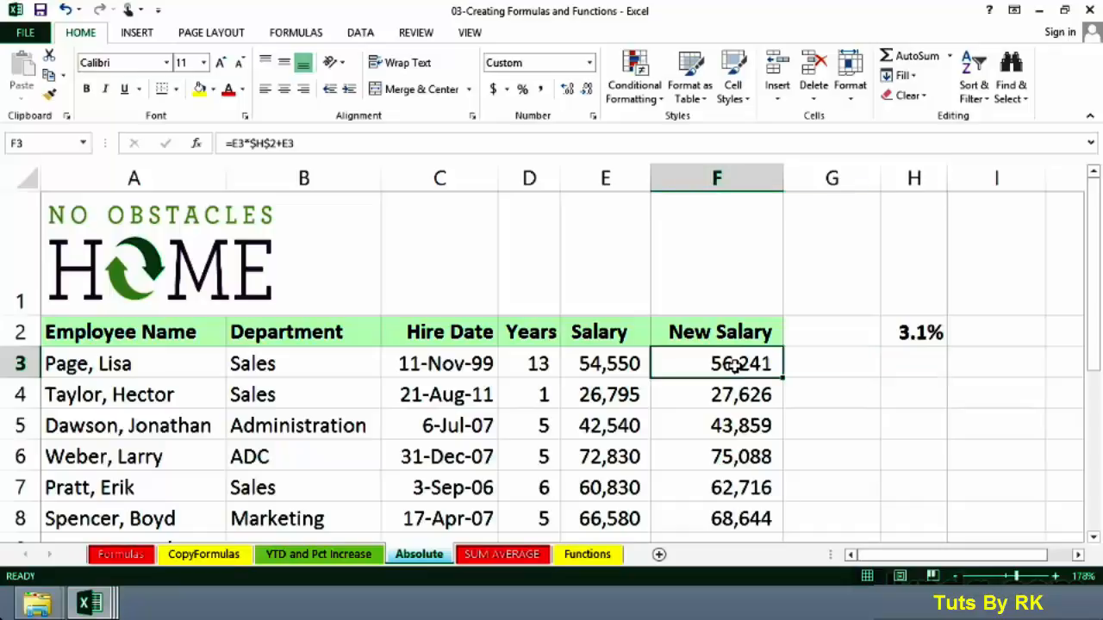